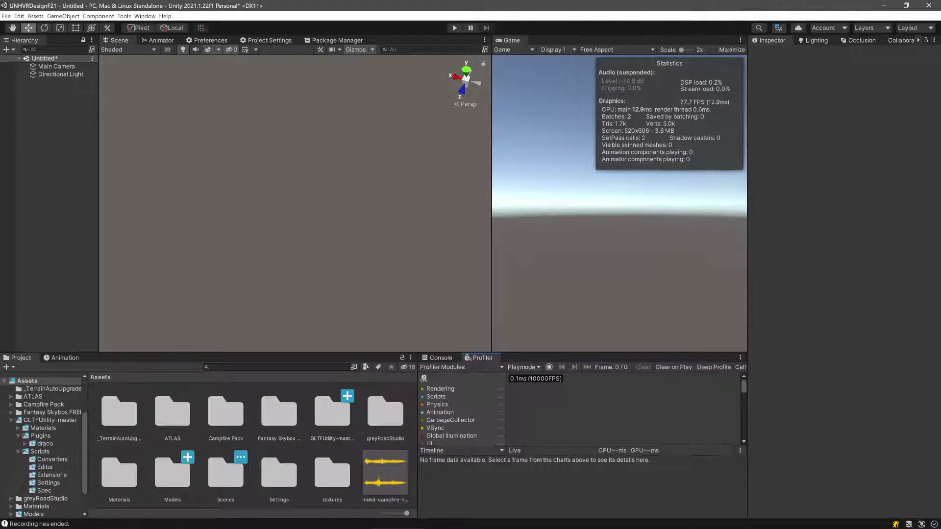
Step: Switch to the Unity Asset Store in the browser and search for "table"
{"action": "left_click", "coordinate": [39, 524]}
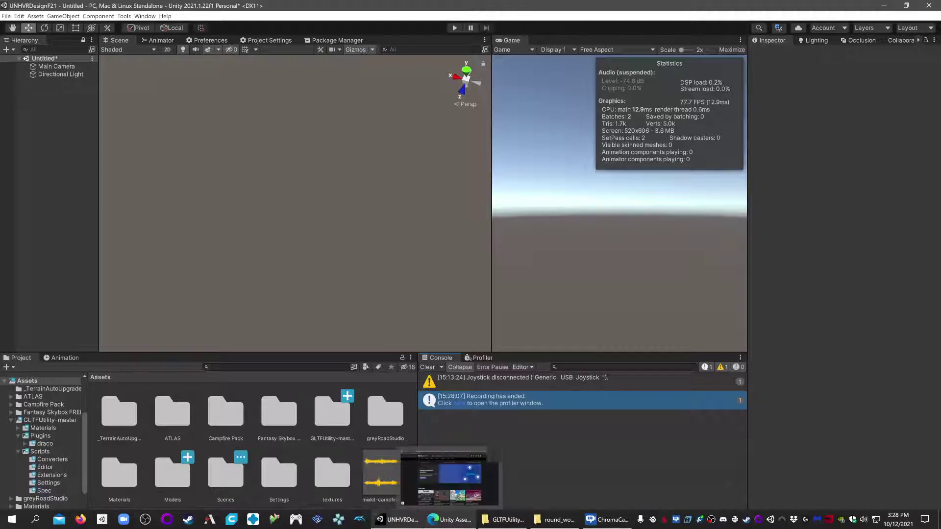
{"action": "left_click", "coordinate": [449, 519]}
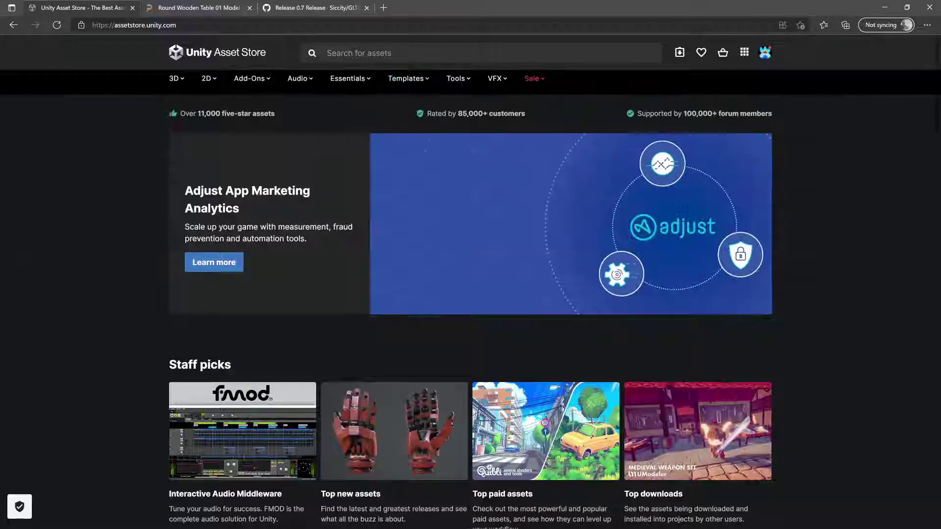
{"action": "left_click", "coordinate": [392, 53]}
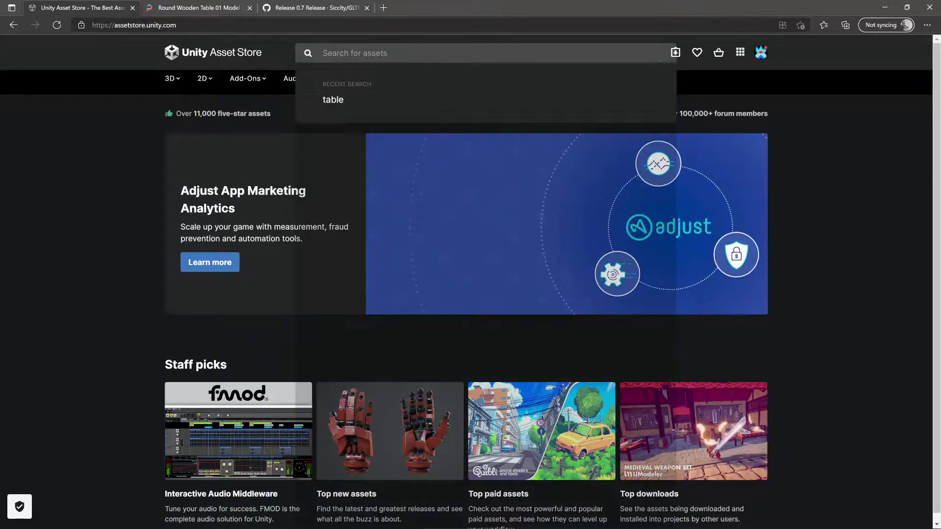
{"action": "left_click", "coordinate": [334, 99]}
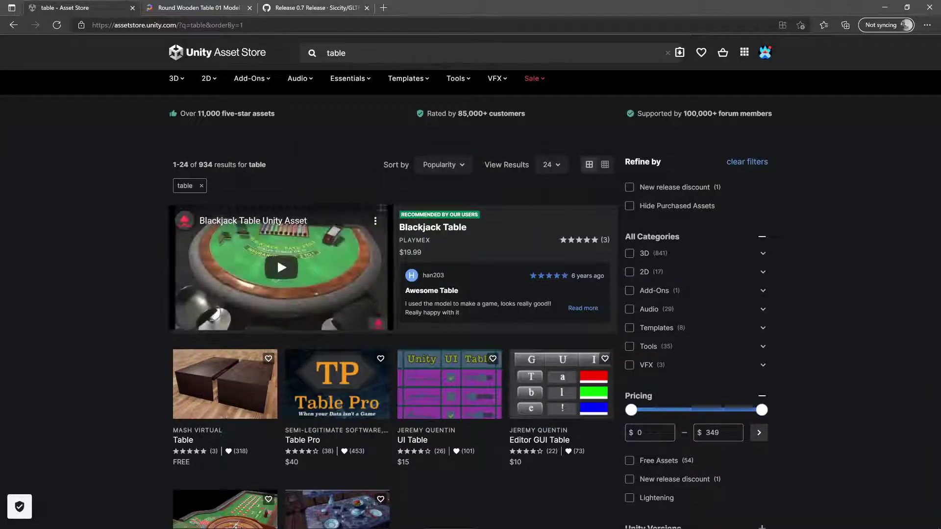
Step: Narrow the table search results to Free Assets using the pricing filter
{"action": "scroll", "coordinate": [226, 235], "scroll_direction": "down", "scroll_amount": 3}
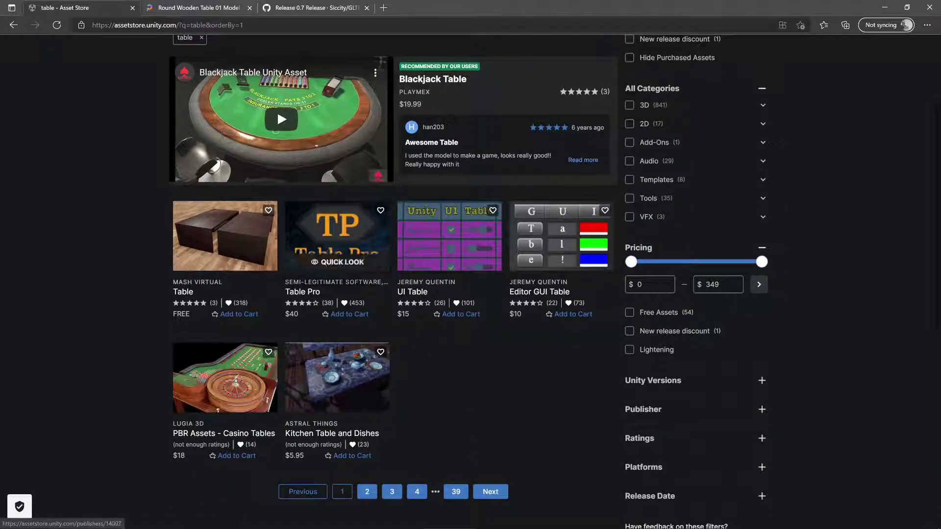
{"action": "scroll", "coordinate": [277, 110], "scroll_direction": "up", "scroll_amount": 2}
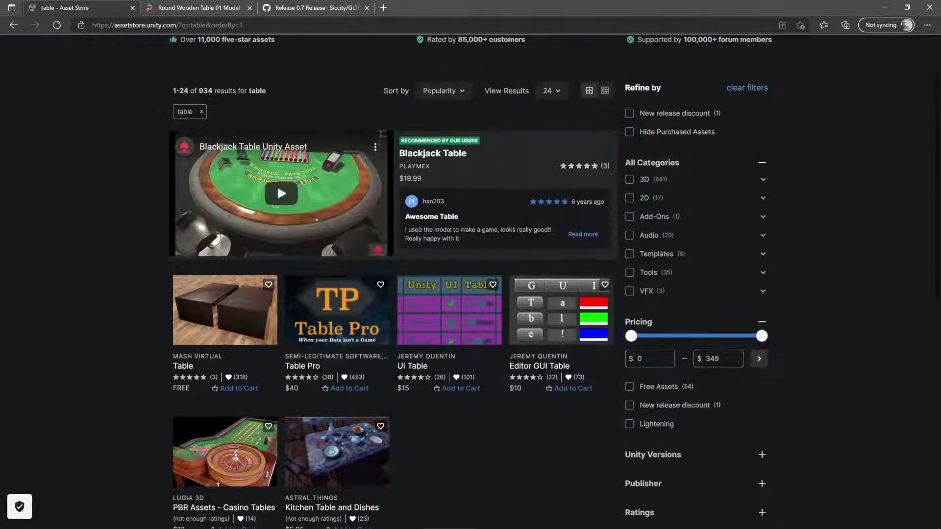
{"action": "left_click", "coordinate": [761, 322]}
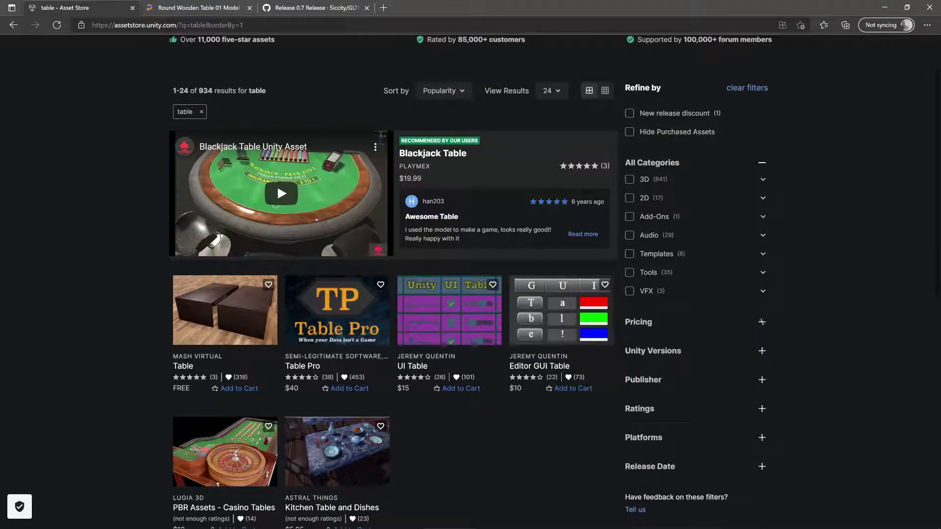
{"action": "left_click", "coordinate": [761, 322]}
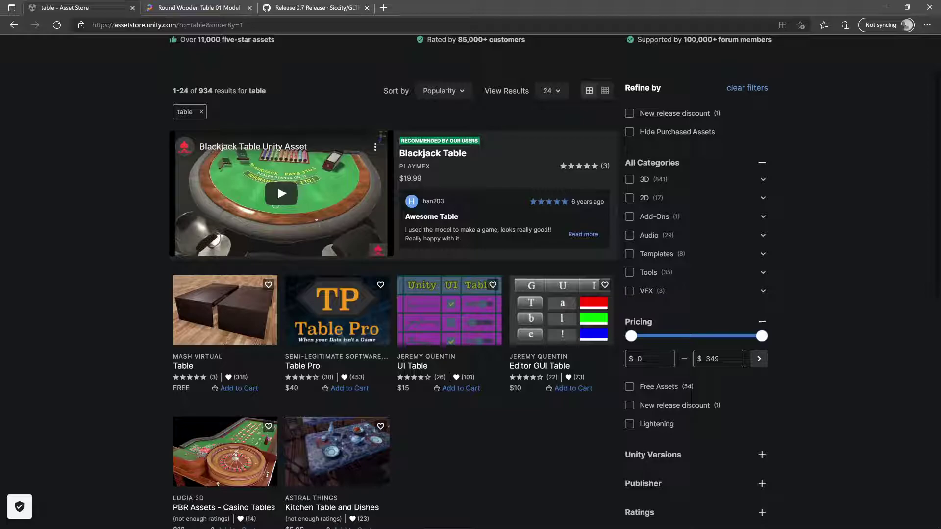
{"action": "left_click", "coordinate": [630, 386]}
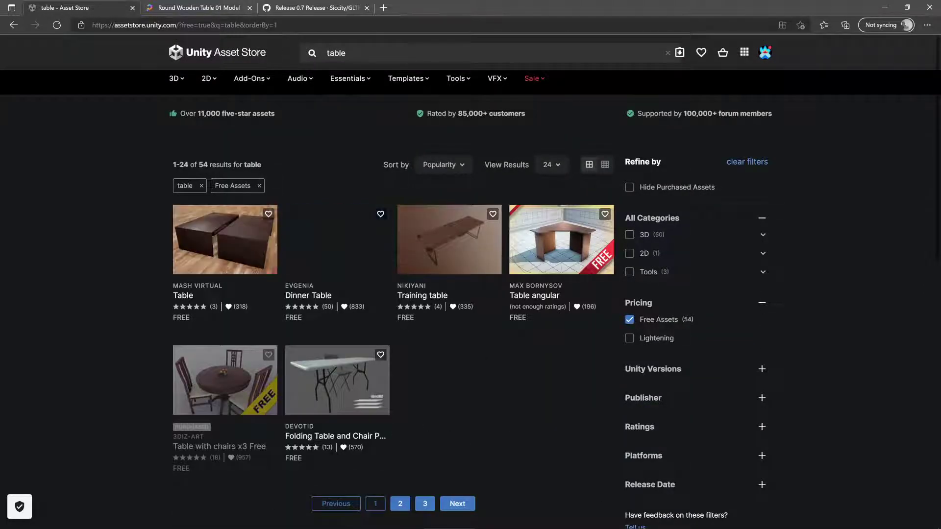
Step: View the product pages of Table with chairs x3 Free and Folding Table and Chair PBR, and return to the results
{"action": "scroll", "coordinate": [471, 294], "scroll_direction": "down", "scroll_amount": 2}
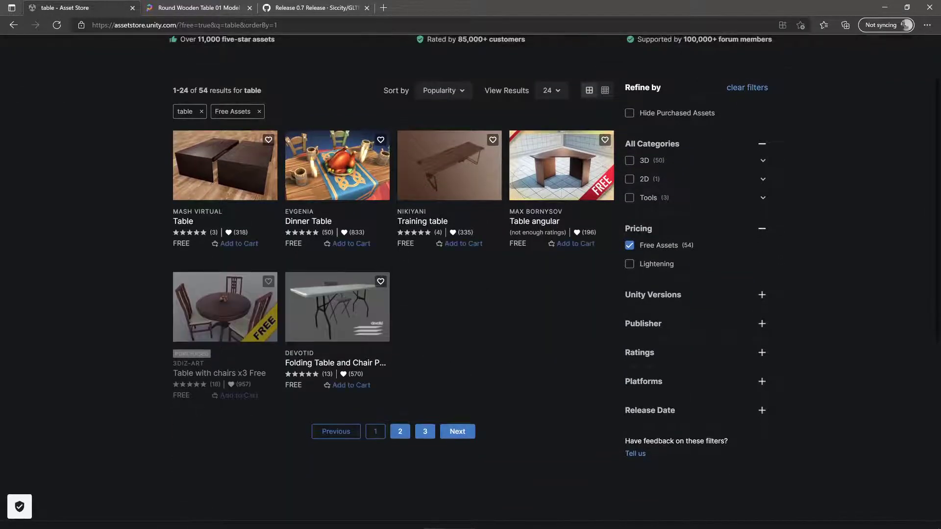
{"action": "left_click", "coordinate": [206, 373]}
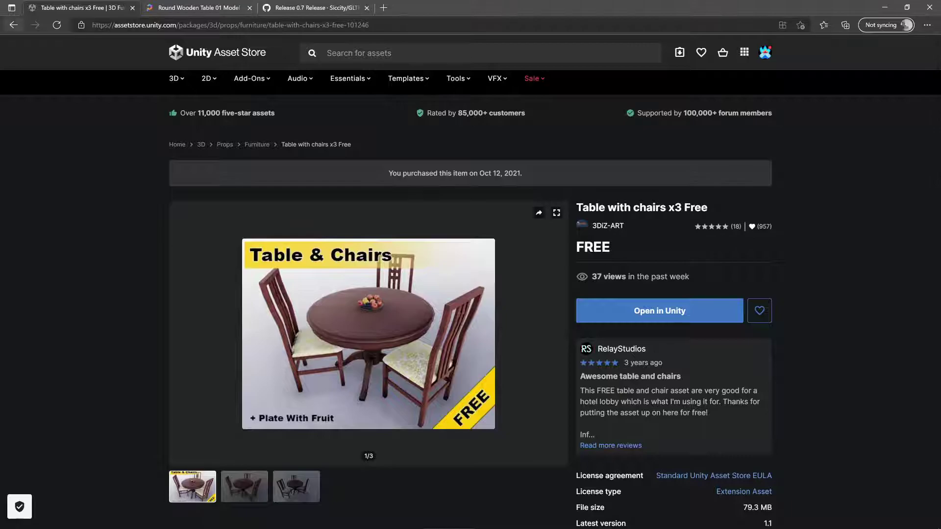
{"action": "left_click", "coordinate": [14, 24]}
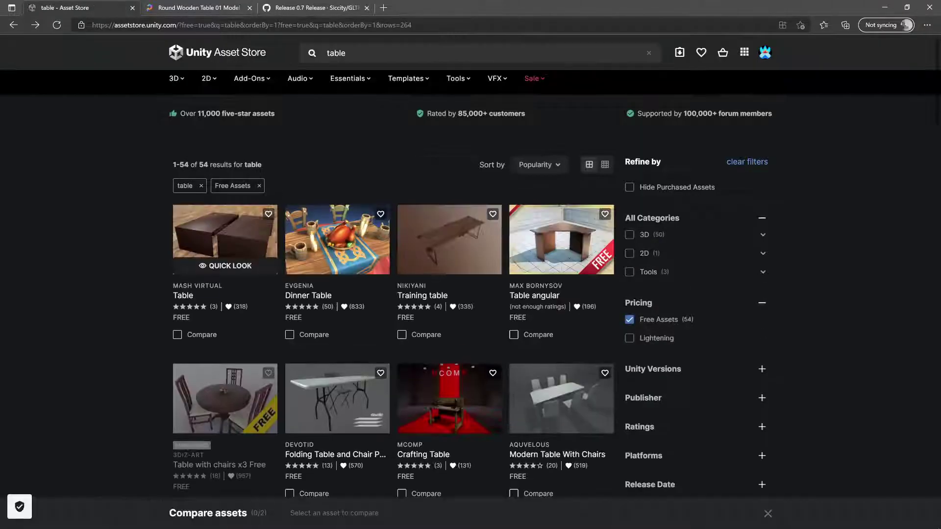
{"action": "scroll", "coordinate": [449, 353], "scroll_direction": "down", "scroll_amount": 1}
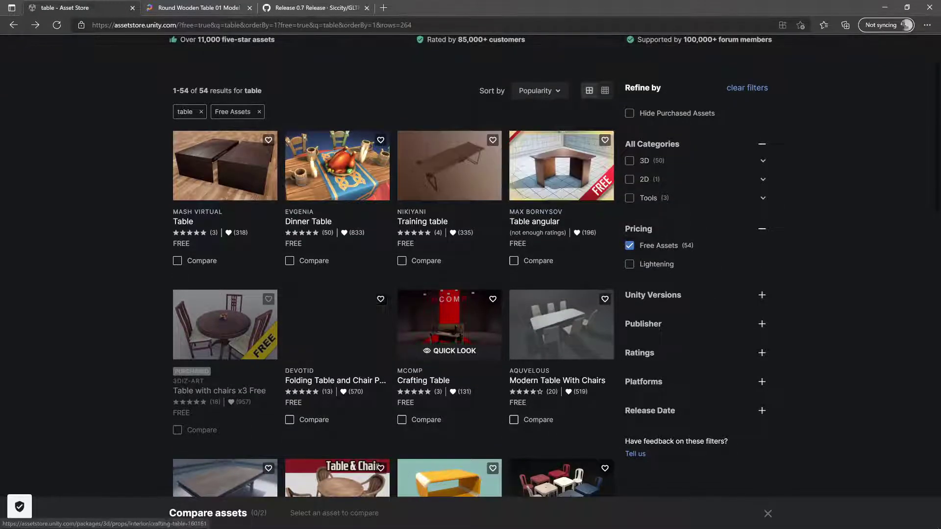
{"action": "scroll", "coordinate": [449, 343], "scroll_direction": "down", "scroll_amount": 2}
{"action": "left_click", "coordinate": [313, 307]}
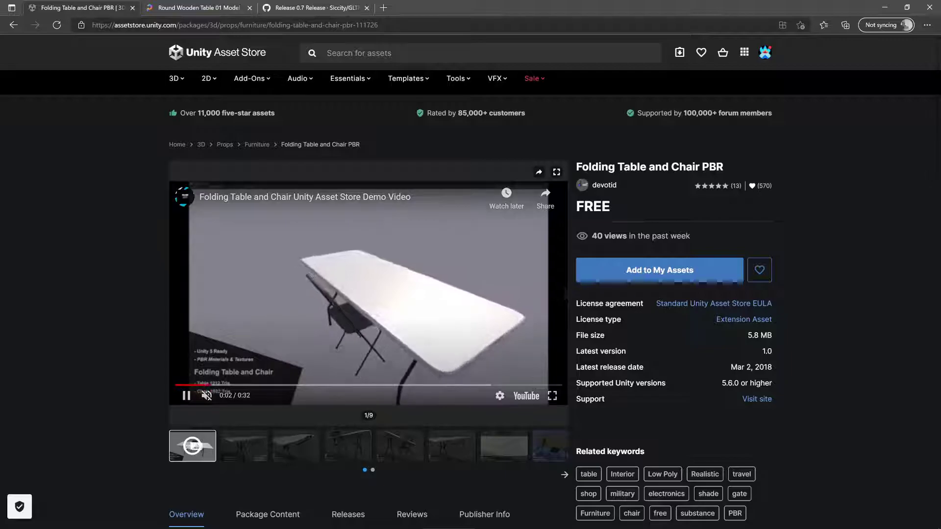
{"action": "left_click", "coordinate": [14, 24]}
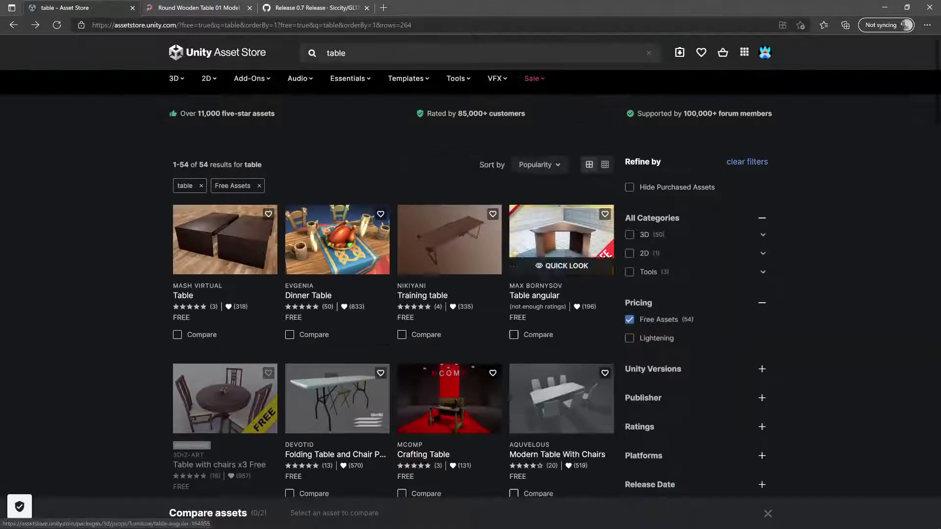
Step: Open the Table with chairs x3 Free asset page and send the package to the Unity Editor, allowing the browser to launch it
{"action": "left_click", "coordinate": [235, 484]}
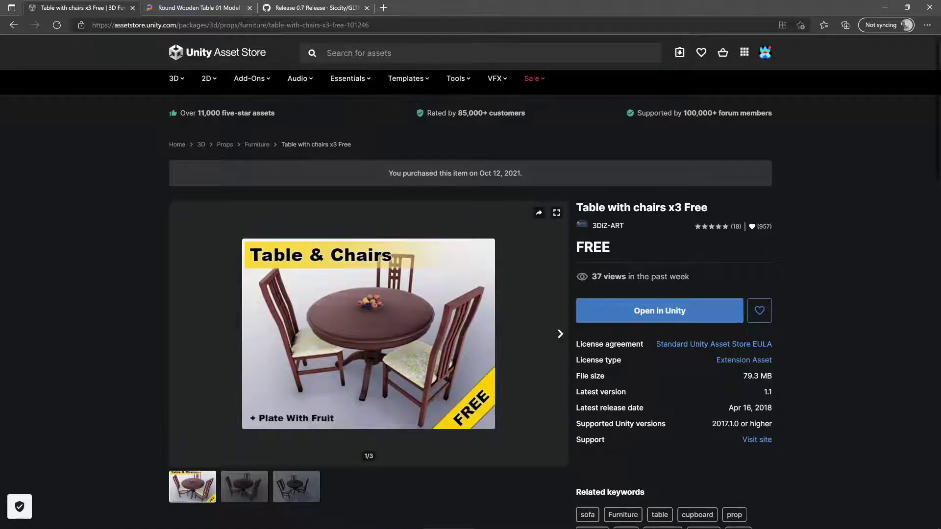
{"action": "scroll", "coordinate": [560, 334], "scroll_direction": "down", "scroll_amount": 2}
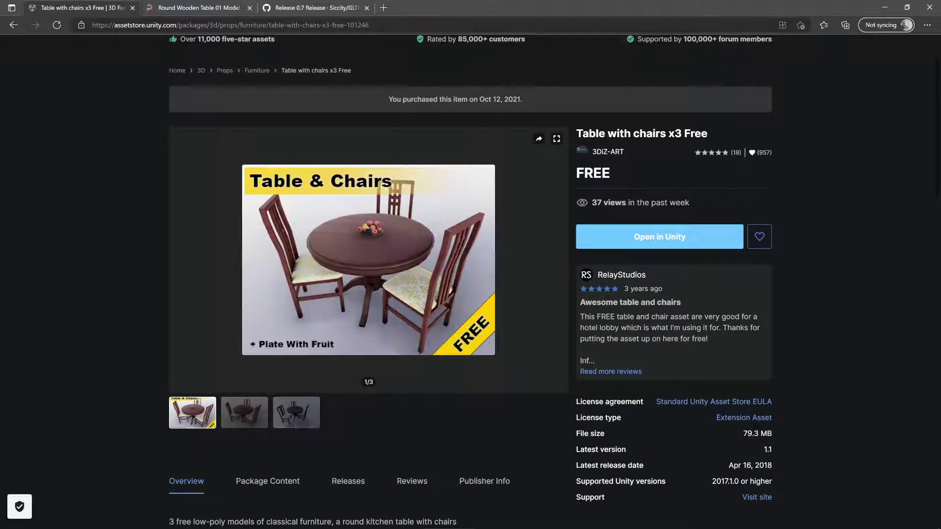
{"action": "mouse_move", "coordinate": [607, 524]}
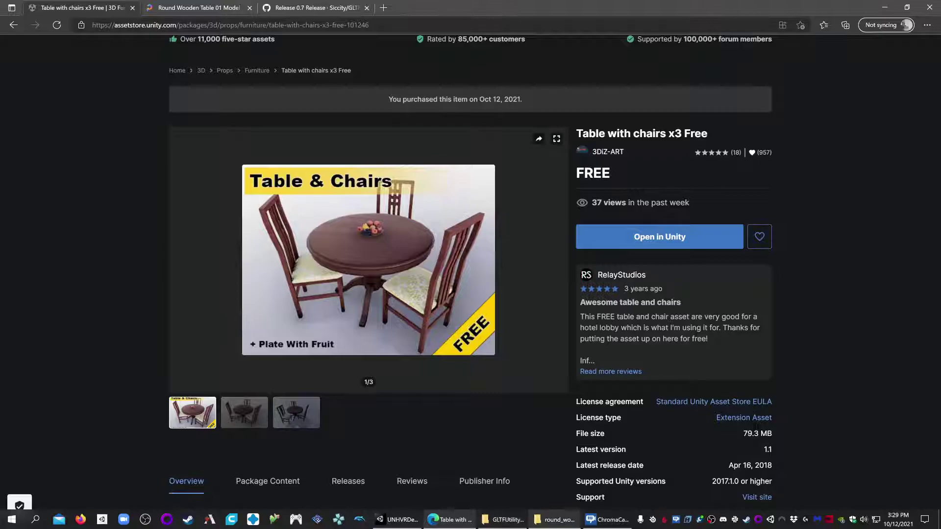
{"action": "left_click", "coordinate": [659, 236]}
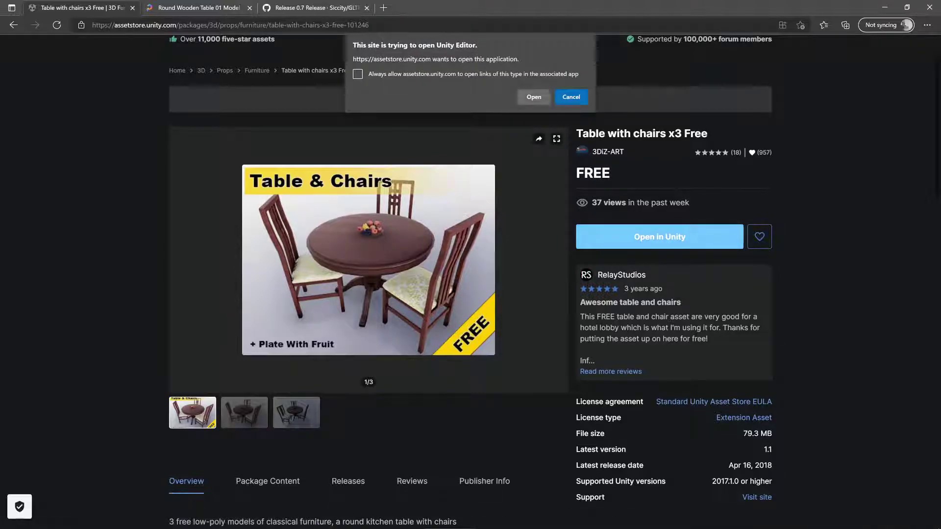
{"action": "left_click", "coordinate": [533, 96]}
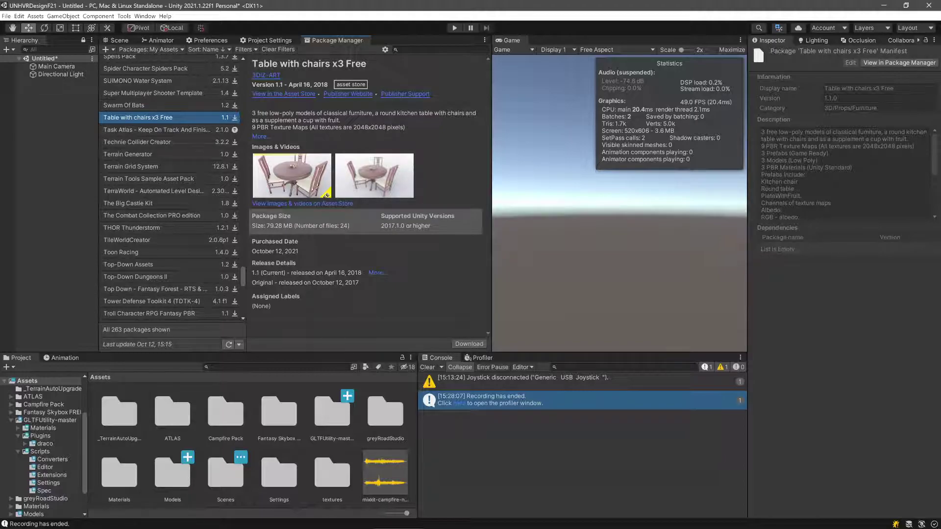
Step: Inspect the round wooden table glTF model in the project's Models folder and return to the Assets root
{"action": "double_click", "coordinate": [172, 472]}
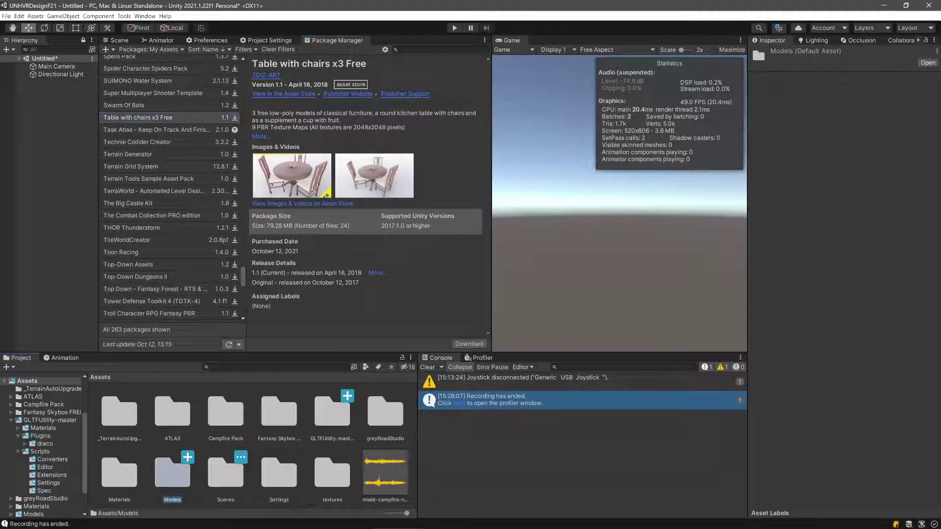
{"action": "left_click", "coordinate": [225, 412]}
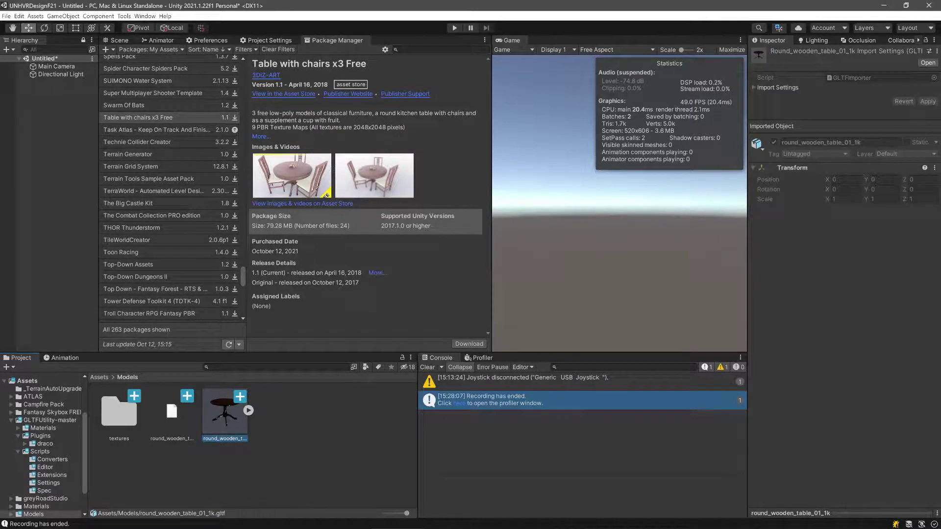
{"action": "left_click", "coordinate": [99, 377]}
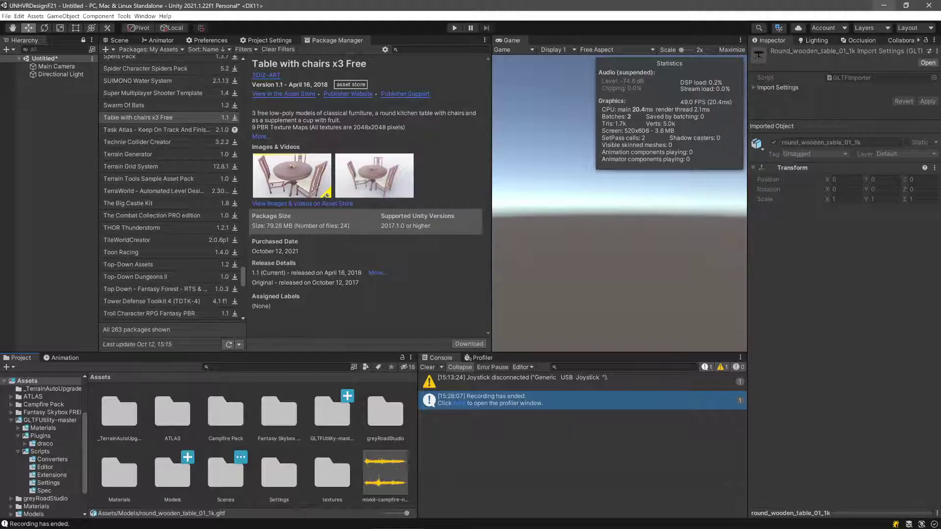
Step: Switch to Poly Haven in the browser, browse its models from the home page, and open Round Wooden Table 01
{"action": "left_click", "coordinate": [884, 5]}
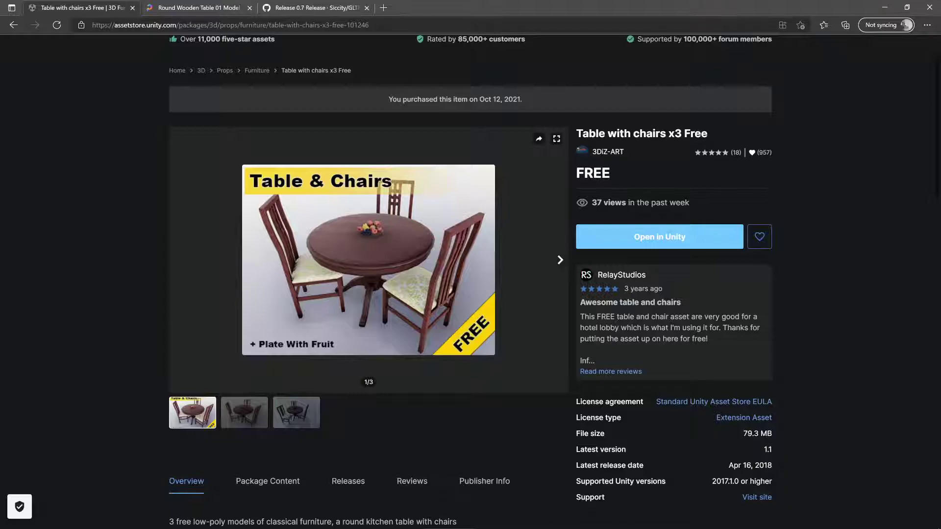
{"action": "left_click", "coordinate": [198, 8]}
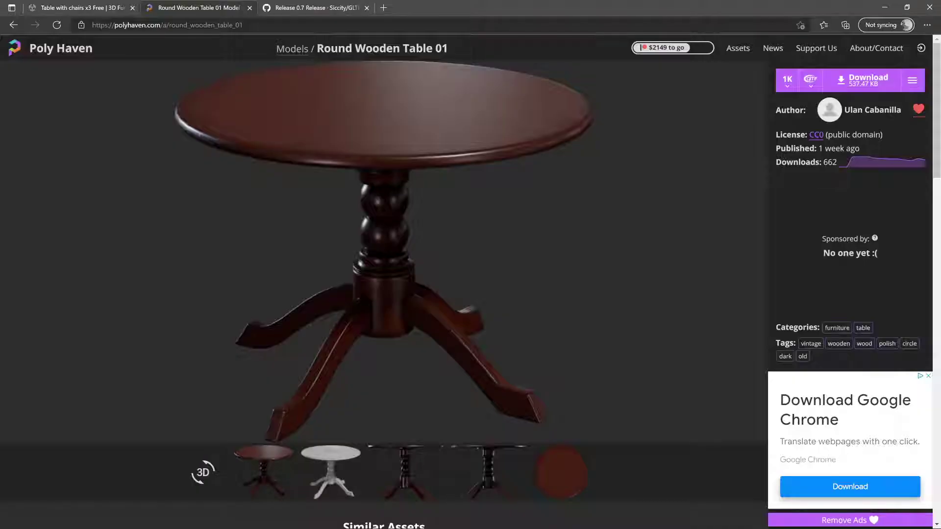
{"action": "left_click", "coordinate": [54, 48]}
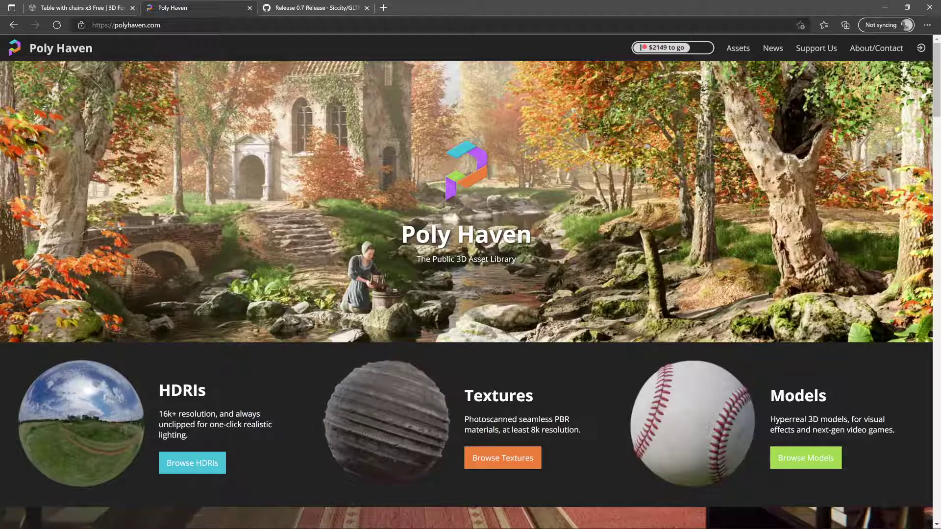
{"action": "scroll", "coordinate": [779, 387], "scroll_direction": "down", "scroll_amount": 2}
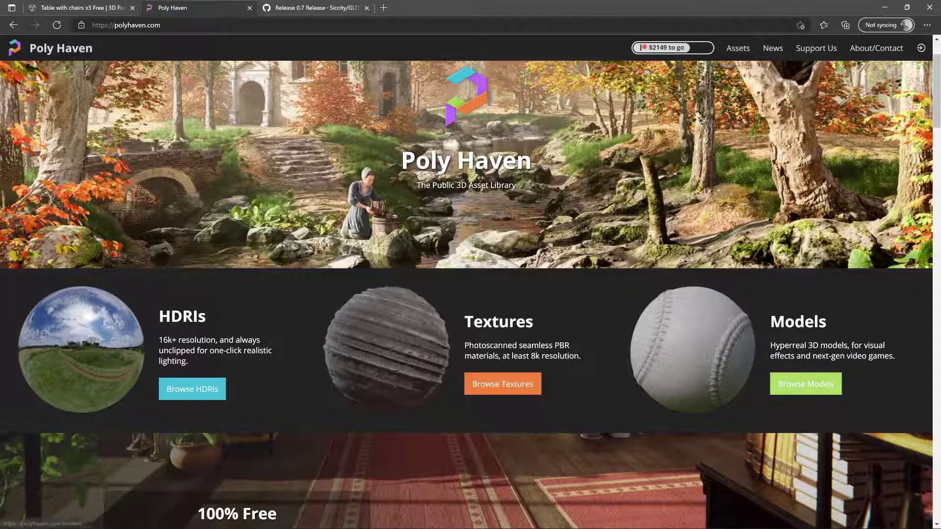
{"action": "left_click", "coordinate": [805, 384]}
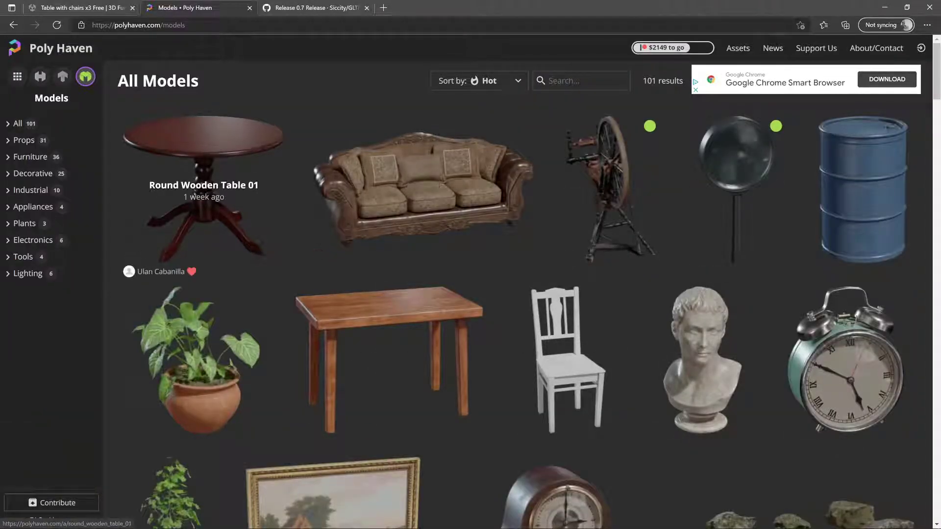
{"action": "right_click", "coordinate": [189, 168]}
{"action": "left_click", "coordinate": [187, 167]}
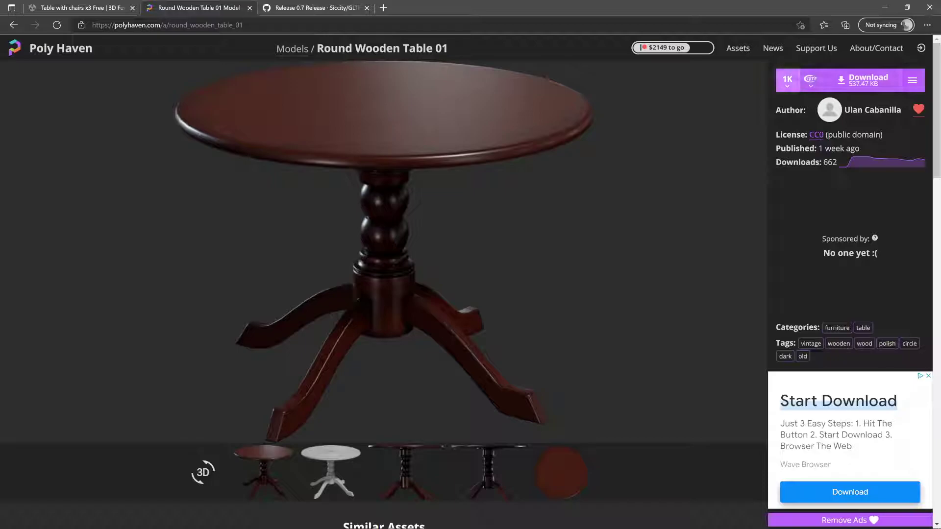
Step: Check the table's download options by switching the file format to Blend and back to glTF at 1K resolution
{"action": "left_click", "coordinate": [787, 80]}
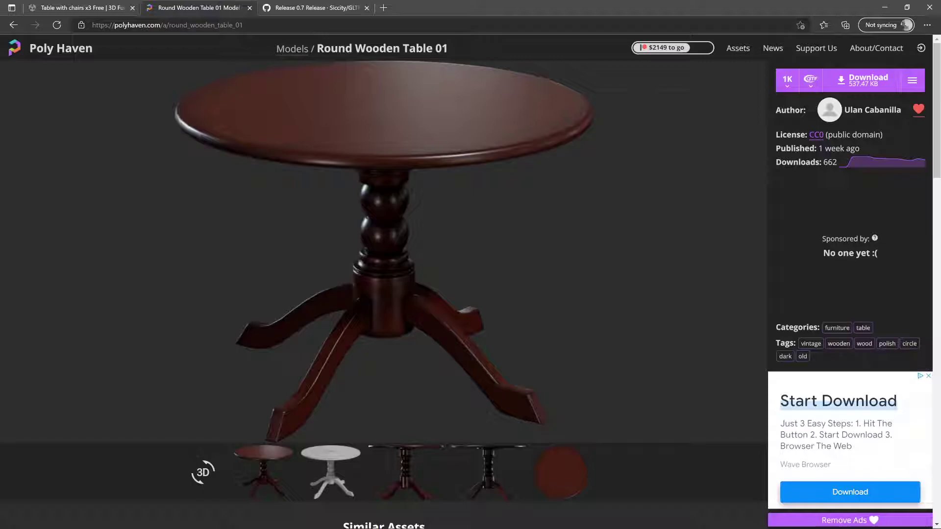
{"action": "left_click", "coordinate": [810, 80]}
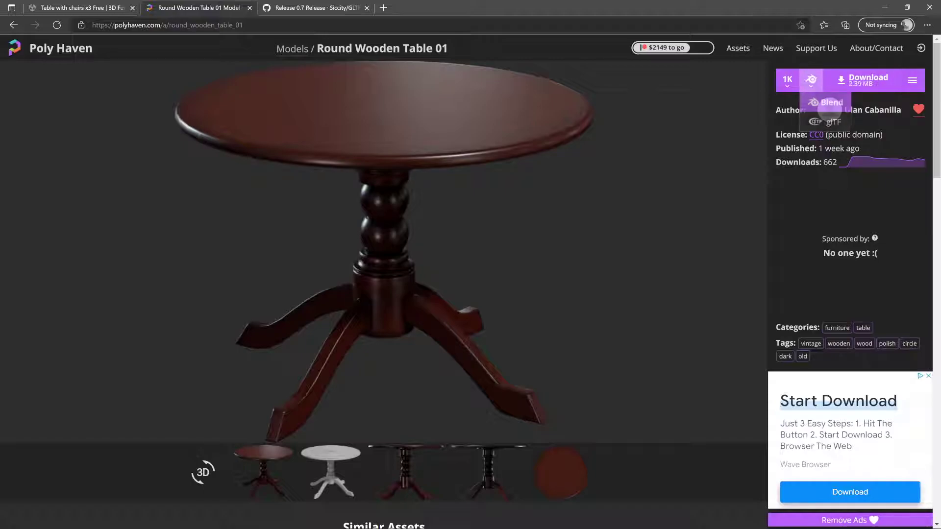
{"action": "left_click", "coordinate": [828, 102]}
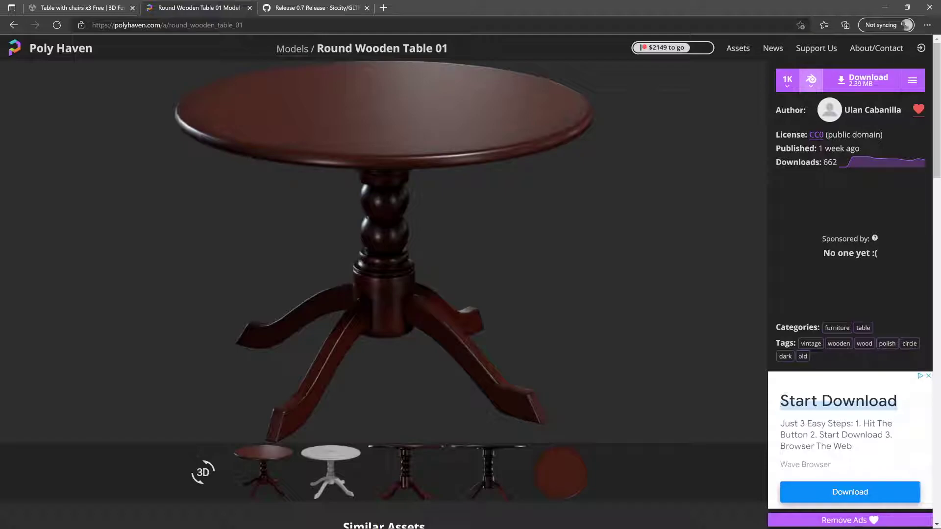
{"action": "left_click", "coordinate": [810, 80]}
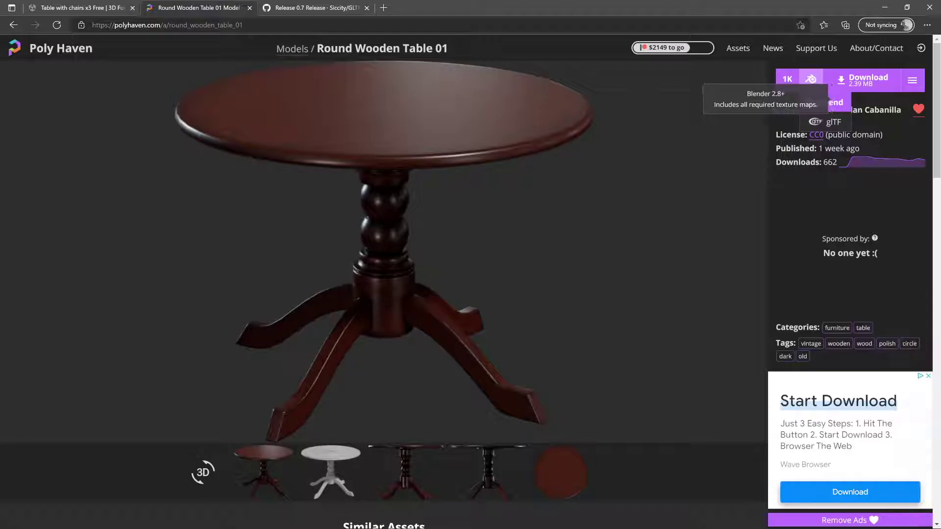
{"action": "left_click", "coordinate": [827, 122]}
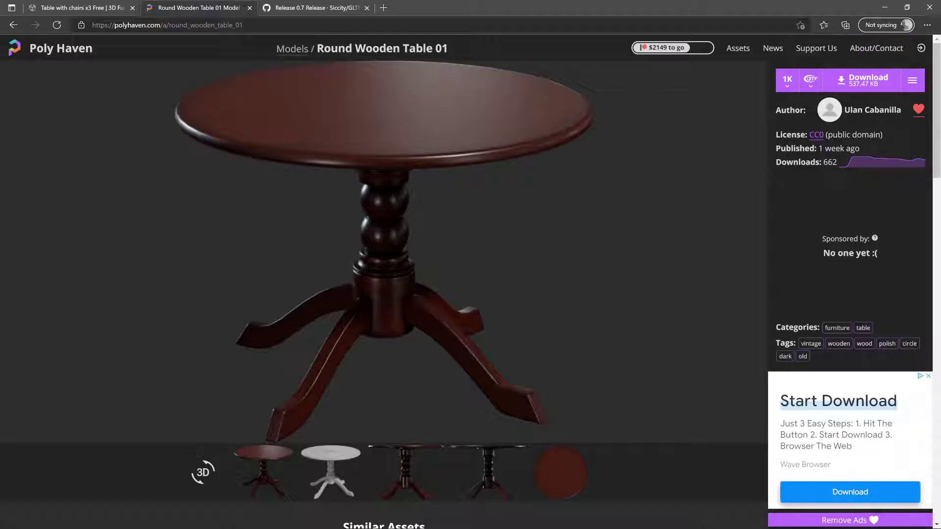
Step: Review the extracted round_wooden_table_01_1k.gltf folder in File Explorer, selecting its textures folder, BIN file and glTF file, and minimize the window
{"action": "left_click", "coordinate": [554, 519]}
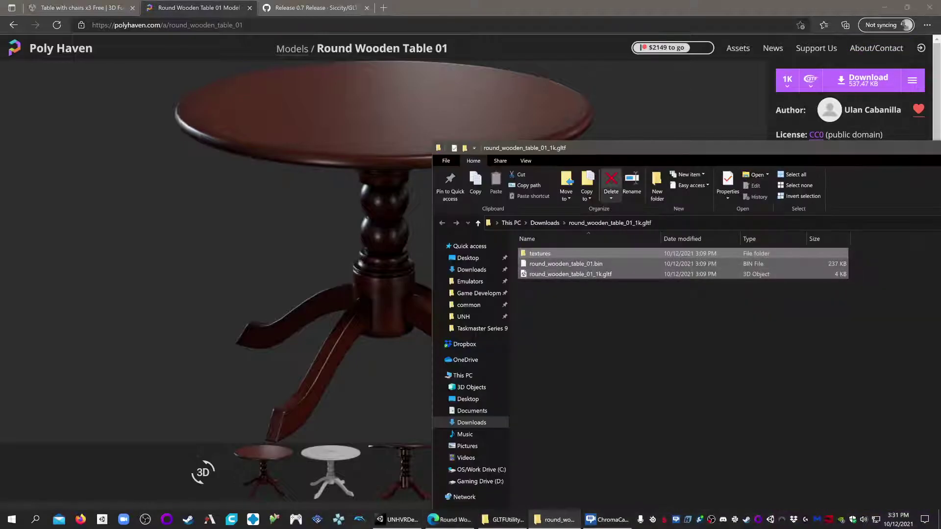
{"action": "left_click_drag", "start_coordinate": [615, 149], "coordinate": [368, 47]}
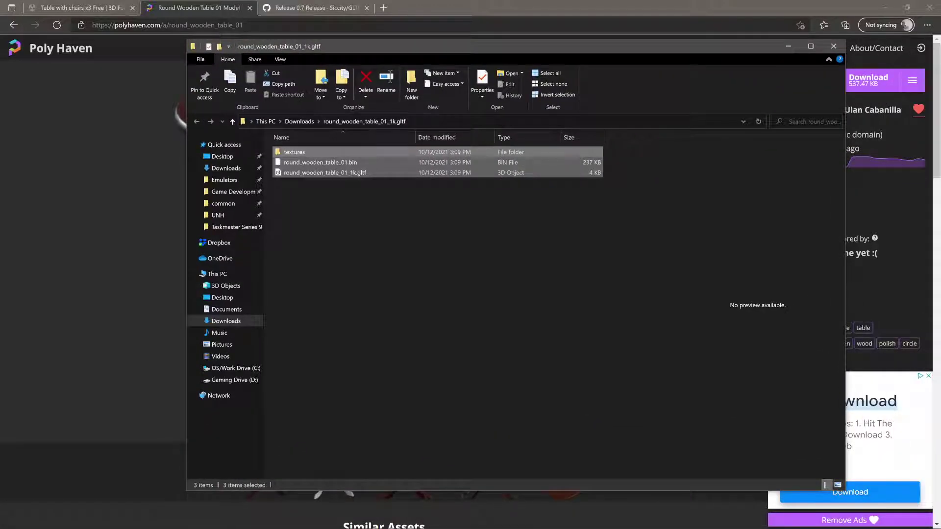
{"action": "left_click", "coordinate": [441, 245]}
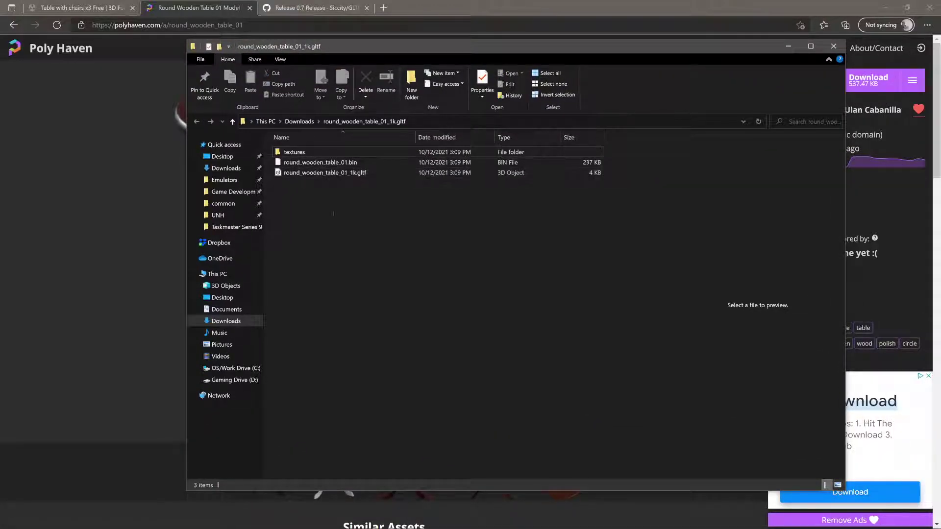
{"action": "left_click_drag", "start_coordinate": [333, 214], "coordinate": [513, 431]}
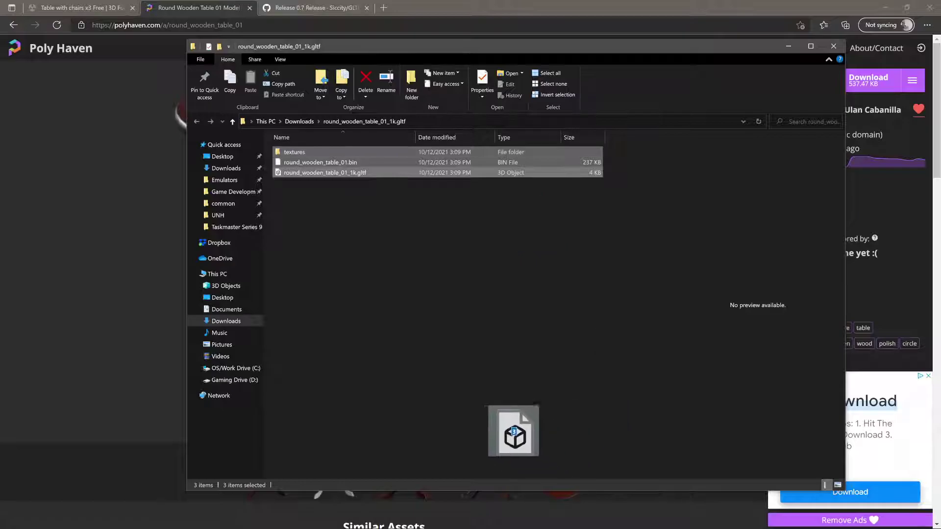
{"action": "right_click", "coordinate": [456, 150]}
{"action": "left_click", "coordinate": [481, 294]}
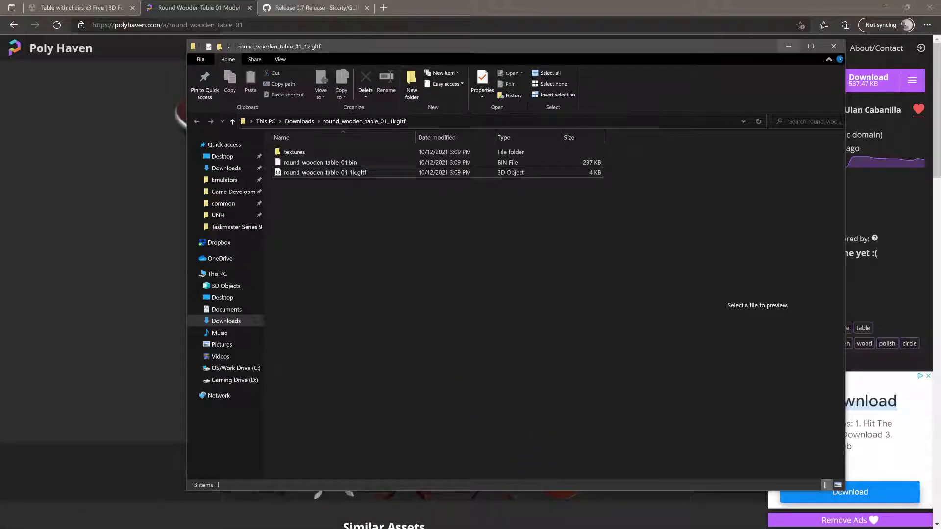
{"action": "left_click", "coordinate": [788, 46]}
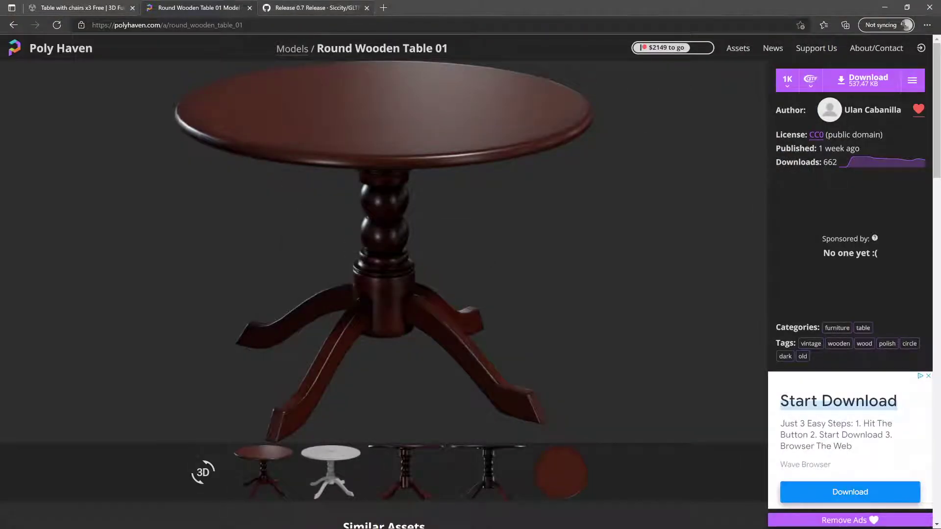
Step: Review the Siccity/GLTFUtility repository main page on GitHub and open its 0.7 Release page
{"action": "left_click", "coordinate": [315, 7]}
{"action": "left_click", "coordinate": [13, 25]}
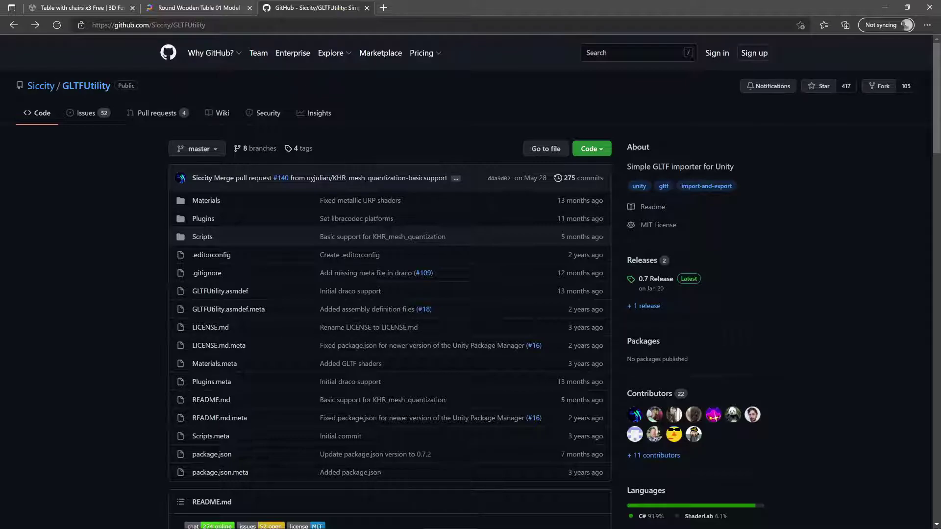
{"action": "mouse_move", "coordinate": [41, 86]}
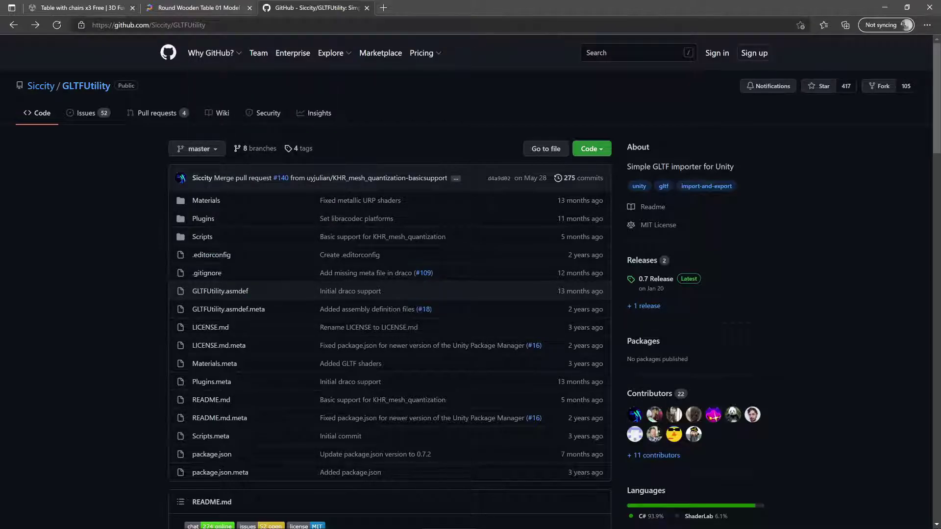
{"action": "scroll", "coordinate": [389, 282], "scroll_direction": "down", "scroll_amount": 8}
{"action": "scroll", "coordinate": [389, 282], "scroll_direction": "up", "scroll_amount": 6}
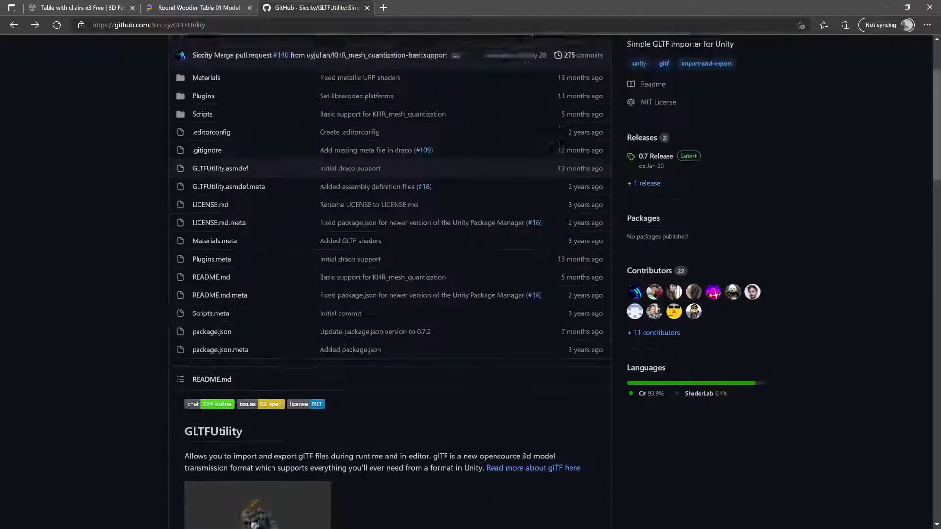
{"action": "scroll", "coordinate": [656, 278], "scroll_direction": "up", "scroll_amount": 3}
{"action": "left_click", "coordinate": [655, 278]}
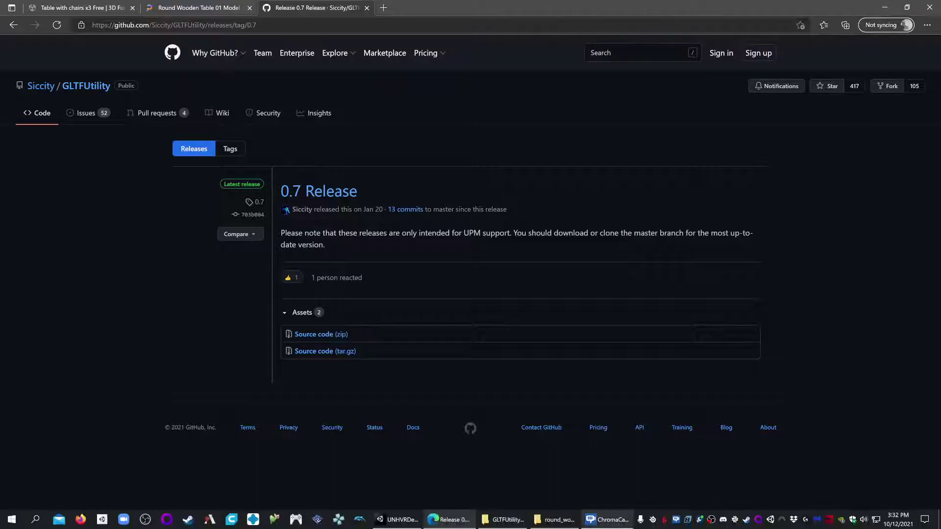
Step: Switch to File Explorer and open the GLTFUtility-master folder from Downloads
{"action": "left_click", "coordinate": [503, 519]}
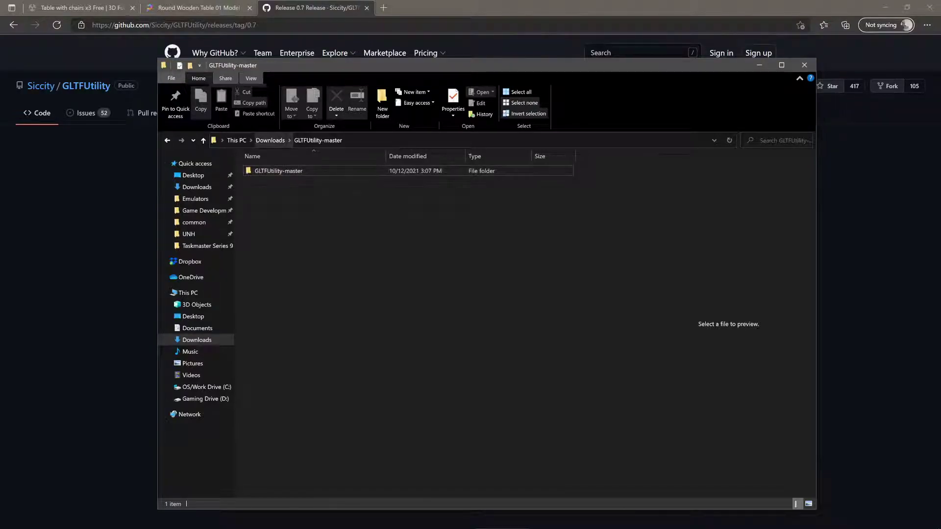
{"action": "left_click", "coordinate": [270, 141]}
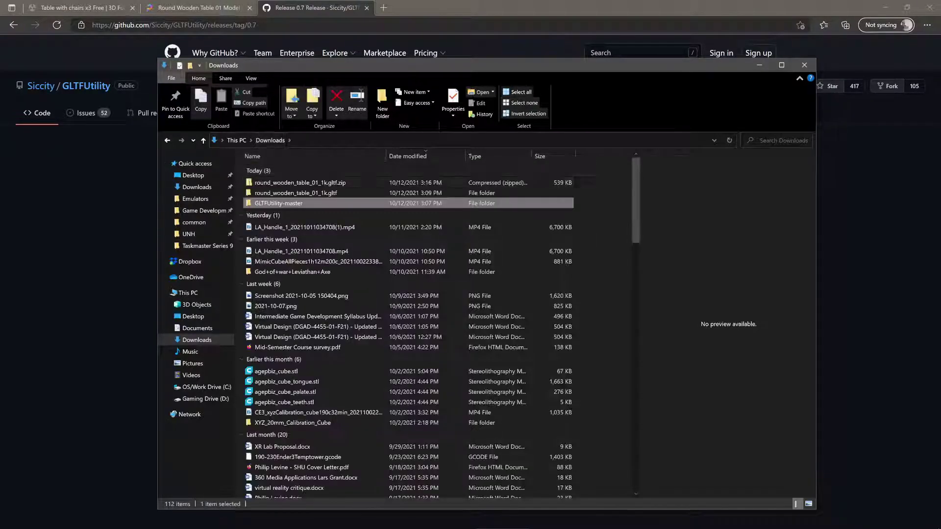
{"action": "left_click", "coordinate": [300, 183]}
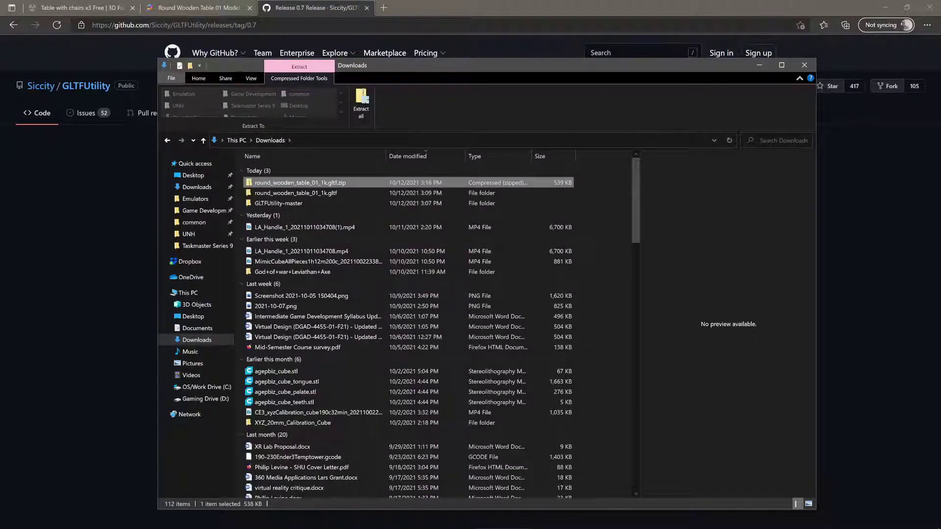
{"action": "key", "text": "Down"}
{"action": "key", "text": "Down"}
{"action": "key", "text": "Return"}
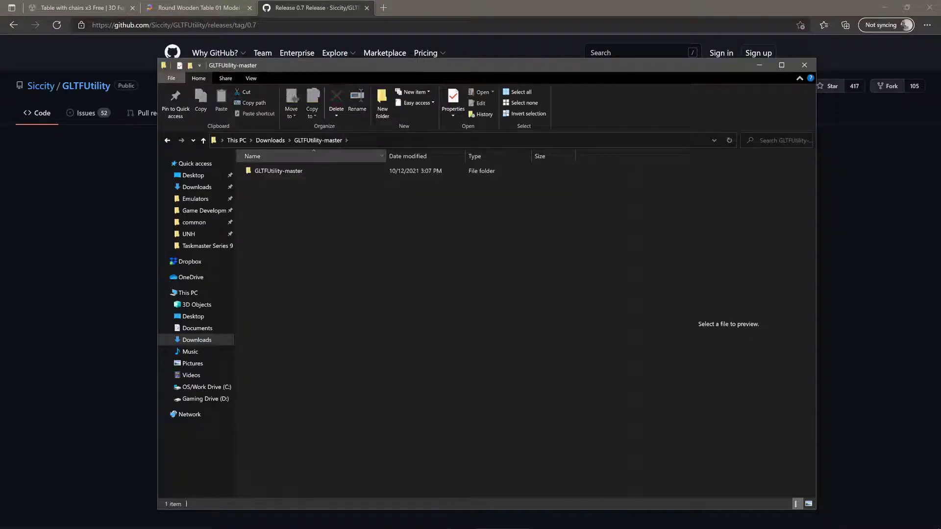
Step: Try to bring the inner GLTFUtility-master folder from File Explorer into the Unity project's Assets
{"action": "left_click", "coordinate": [307, 171]}
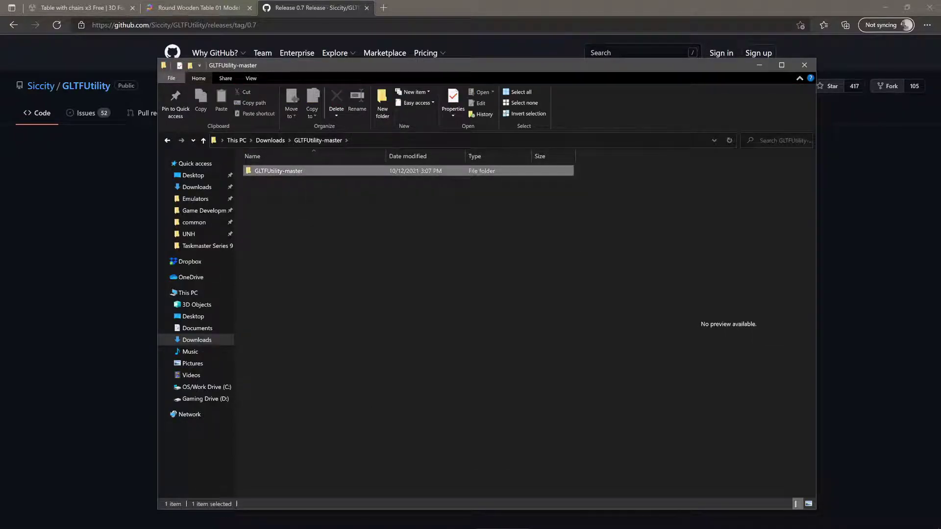
{"action": "key", "text": "Return"}
{"action": "key", "text": "BackSpace"}
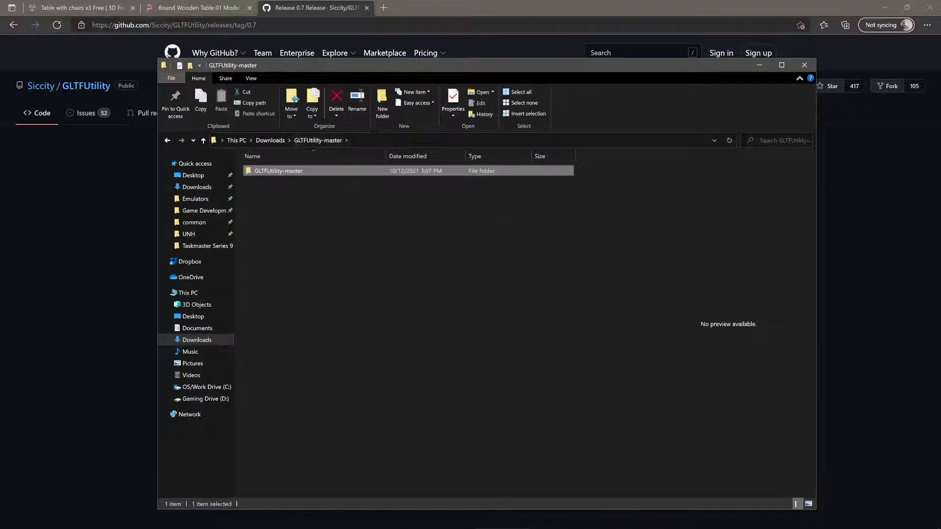
{"action": "left_click_drag", "start_coordinate": [279, 172], "coordinate": [394, 520]}
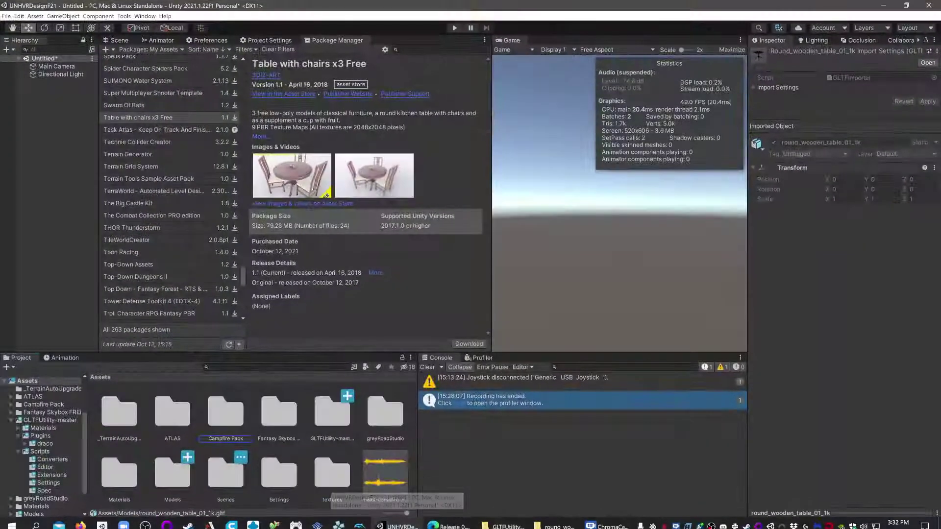
{"action": "left_click_drag", "start_coordinate": [225, 431], "coordinate": [226, 427]}
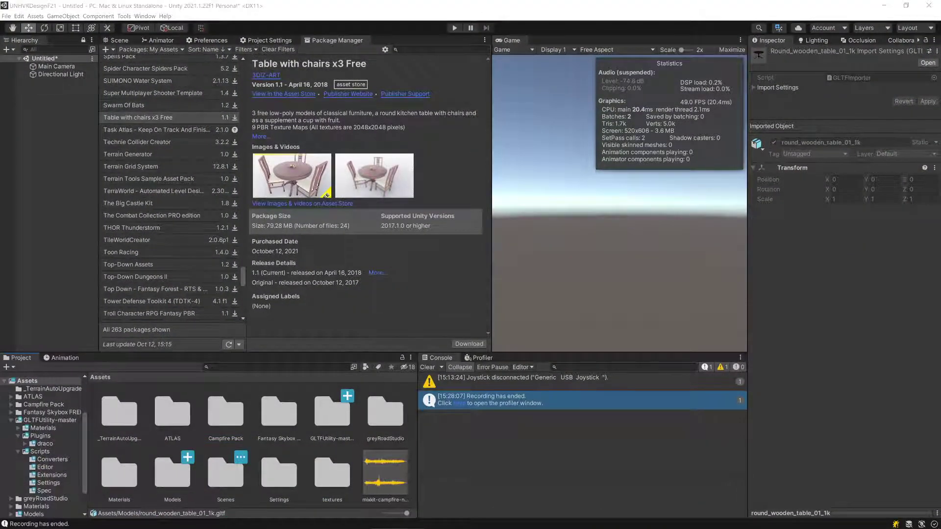
Step: Inspect the contents of the GLTFUtility-master folder in the Unity project, including its Scripts subfolder
{"action": "left_click", "coordinate": [332, 411]}
{"action": "double_click", "coordinate": [332, 412]}
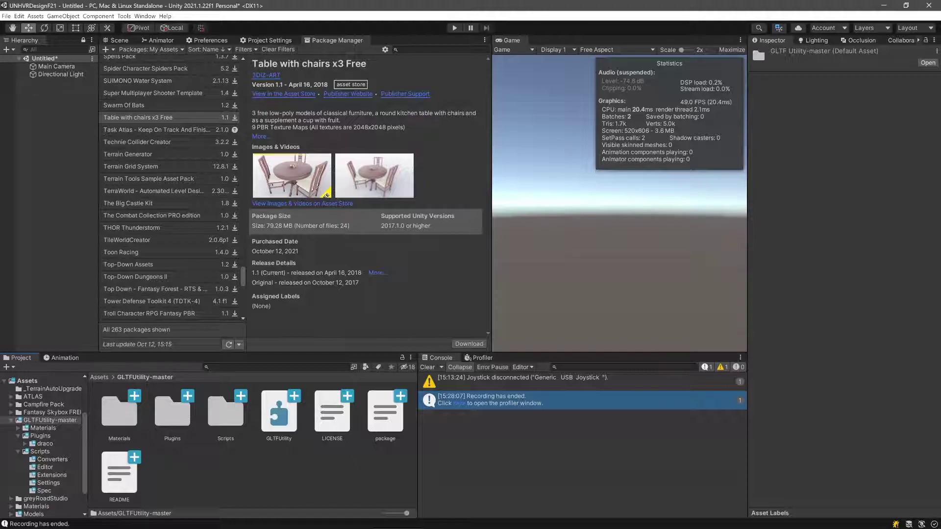
{"action": "double_click", "coordinate": [226, 411]}
{"action": "left_click", "coordinate": [144, 377]}
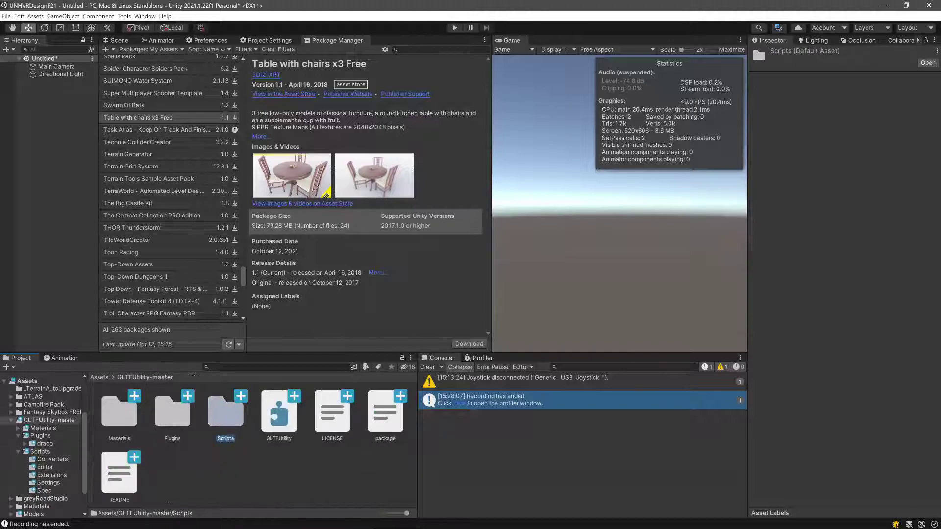
{"action": "left_click", "coordinate": [255, 474]}
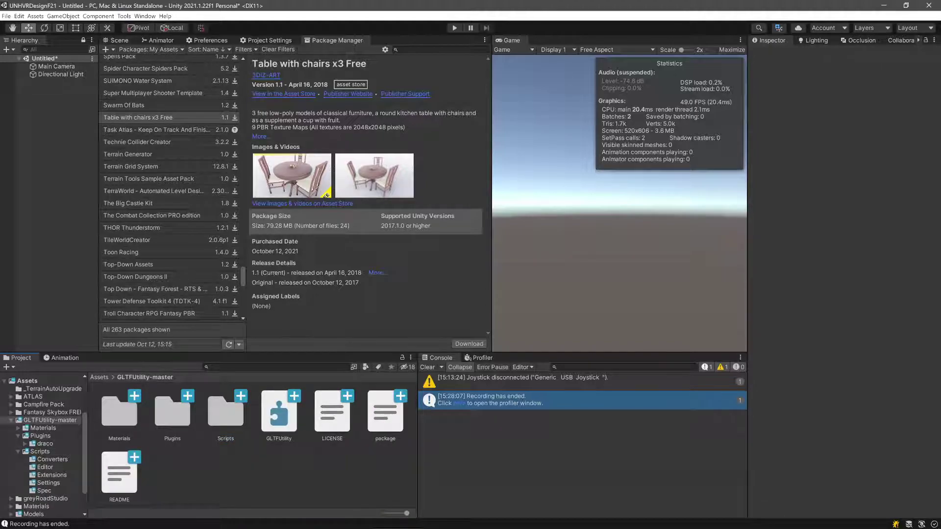
Step: Show Unity's Scene view with the Assets root, and select the three extracted round wooden table items in File Explorer
{"action": "left_click", "coordinate": [119, 40]}
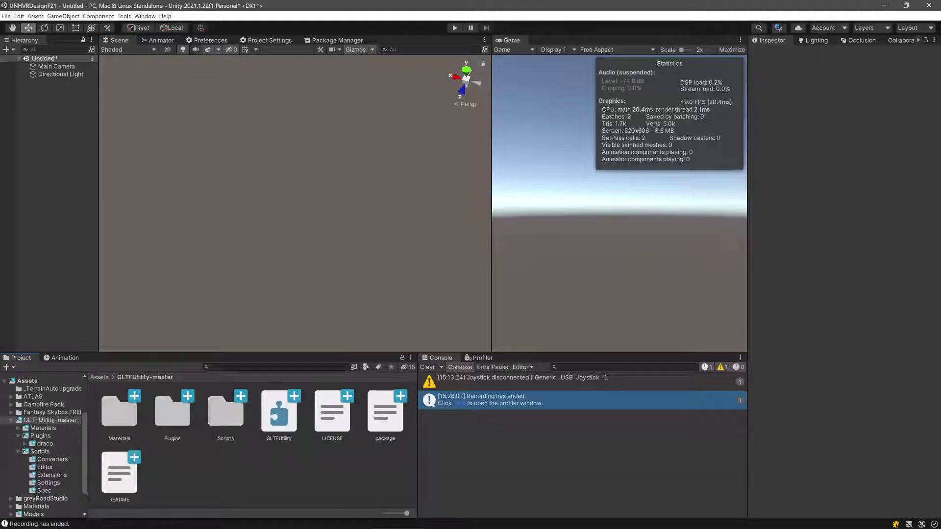
{"action": "left_click", "coordinate": [99, 377]}
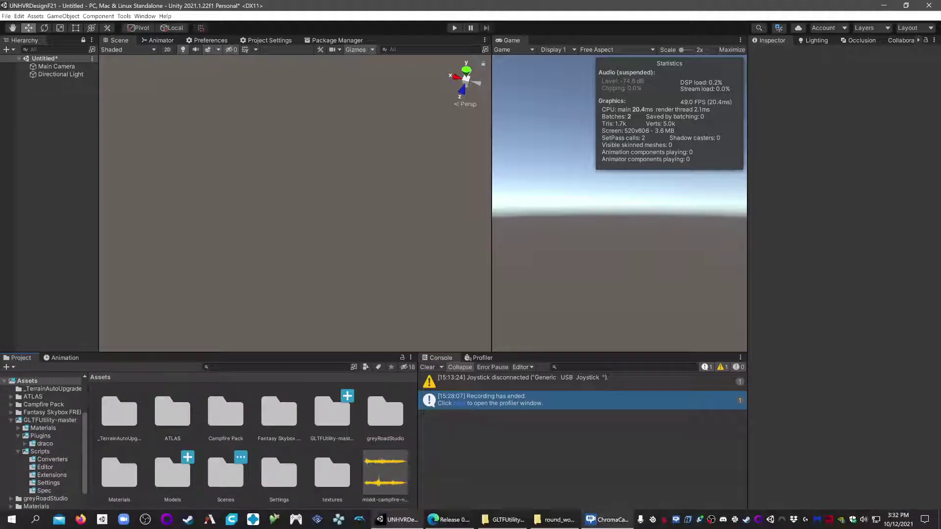
{"action": "left_click", "coordinate": [555, 520]}
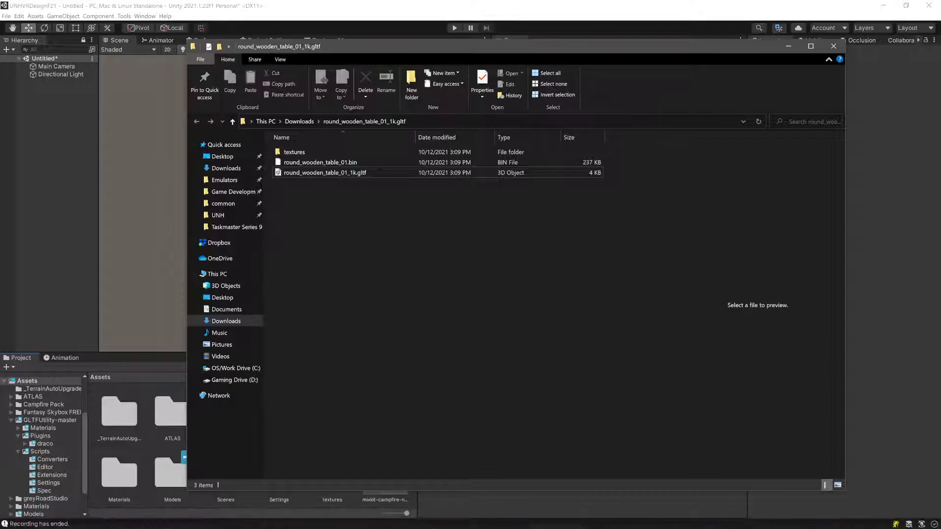
{"action": "left_click_drag", "start_coordinate": [378, 255], "coordinate": [397, 143]}
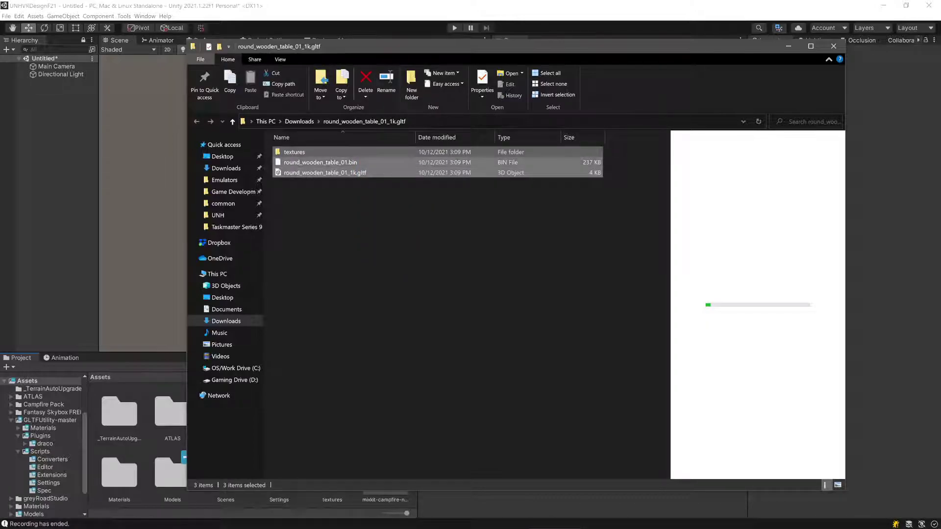
{"action": "left_click_drag", "start_coordinate": [314, 164], "coordinate": [349, 211]}
{"action": "right_click", "coordinate": [349, 224]}
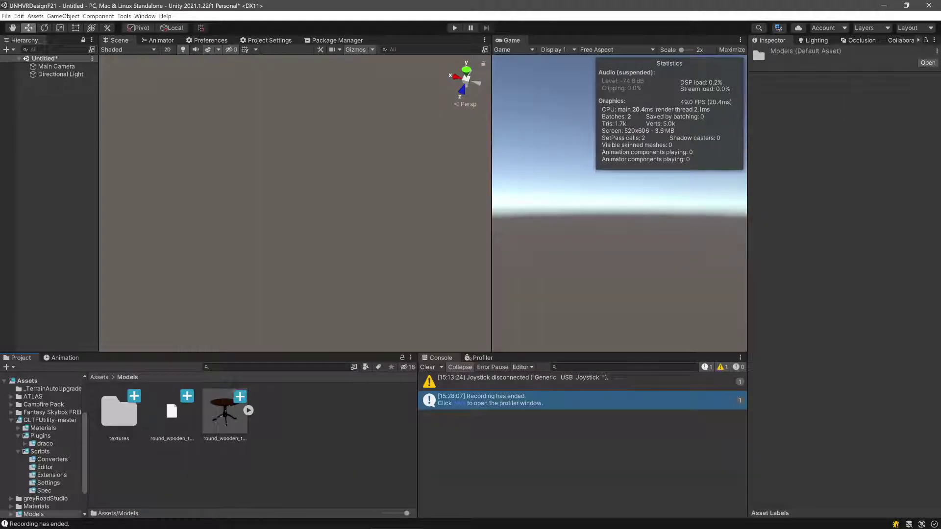
Step: Place the round_wooden_table_01_1k model from the Models folder into the scene and frame it for viewing
{"action": "left_click", "coordinate": [225, 412]}
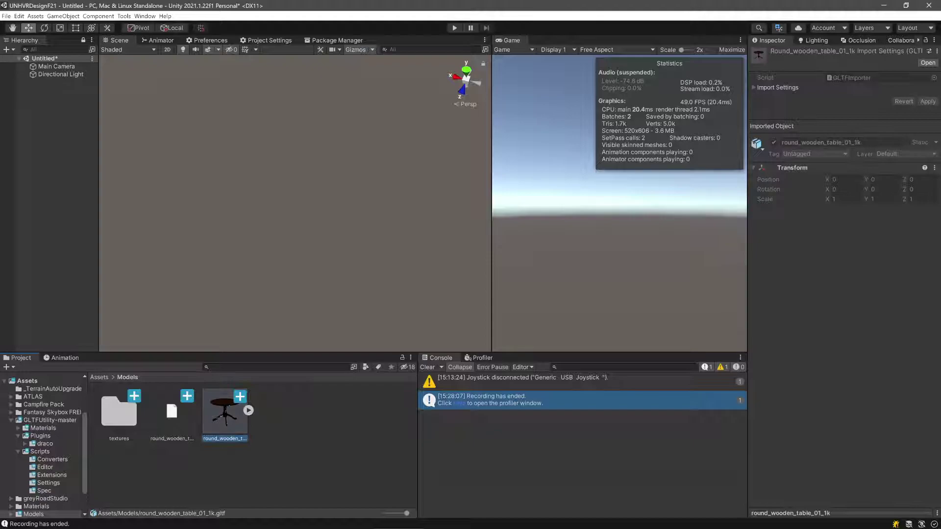
{"action": "left_click_drag", "start_coordinate": [225, 412], "coordinate": [280, 177]}
{"action": "scroll", "coordinate": [280, 177], "scroll_direction": "up", "scroll_amount": 10}
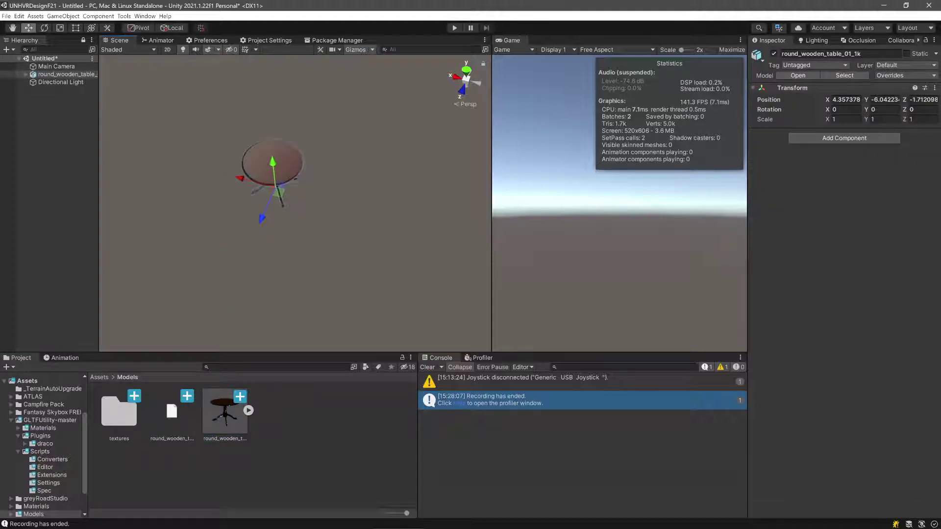
{"action": "scroll", "coordinate": [280, 177], "scroll_direction": "down", "scroll_amount": 3}
{"action": "right_click_drag", "start_coordinate": [280, 177], "coordinate": [323, 122]}
{"action": "key", "text": "f"}
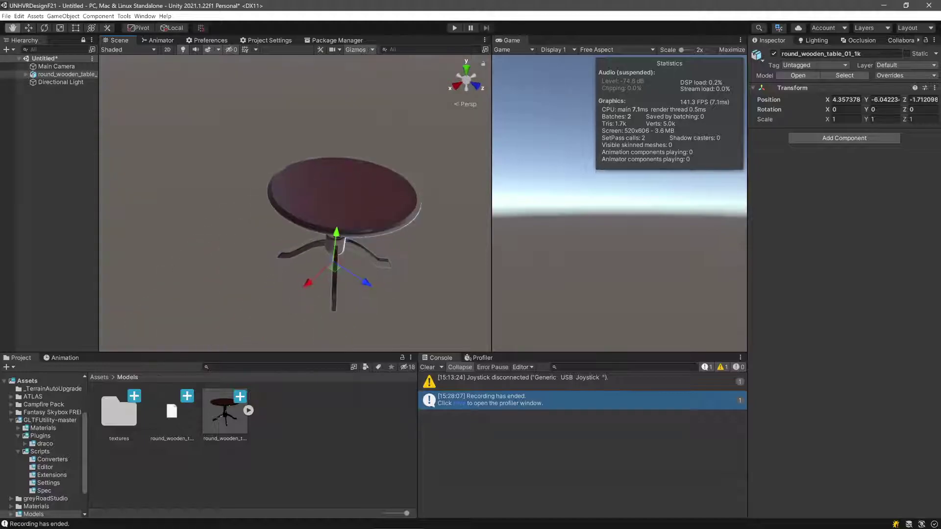
{"action": "middle_click_drag", "start_coordinate": [304, 211], "coordinate": [196, 196]}
{"action": "scroll", "coordinate": [304, 196], "scroll_direction": "up", "scroll_amount": 6}
{"action": "scroll", "coordinate": [196, 196], "scroll_direction": "down", "scroll_amount": 8}
{"action": "right_click_drag", "start_coordinate": [196, 196], "coordinate": [163, 180]}
{"action": "scroll", "coordinate": [163, 180], "scroll_direction": "down", "scroll_amount": 1}
Step: Examine the table's textures folder and the round_wooden_table_01 material inside the glTF model, and collapse the model's sub-assets
{"action": "double_click", "coordinate": [119, 412]}
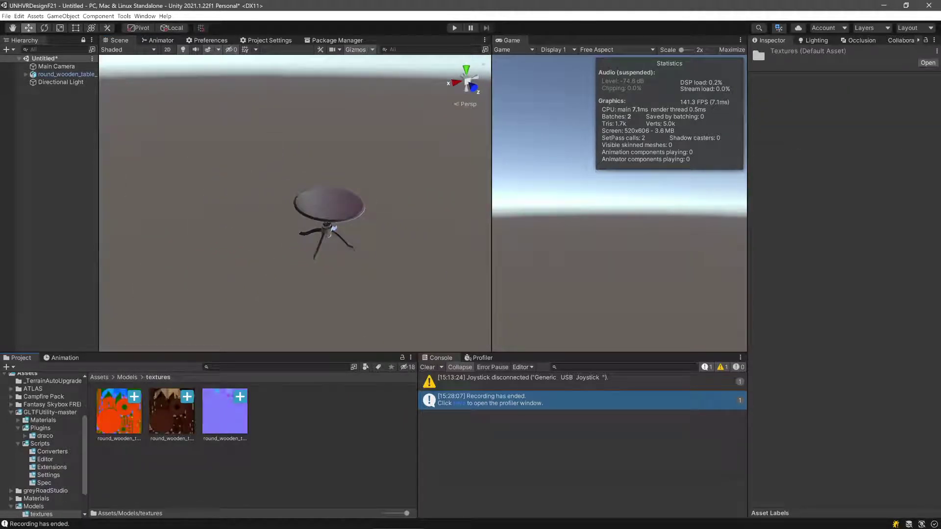
{"action": "left_click", "coordinate": [127, 377]}
{"action": "left_click", "coordinate": [225, 412]}
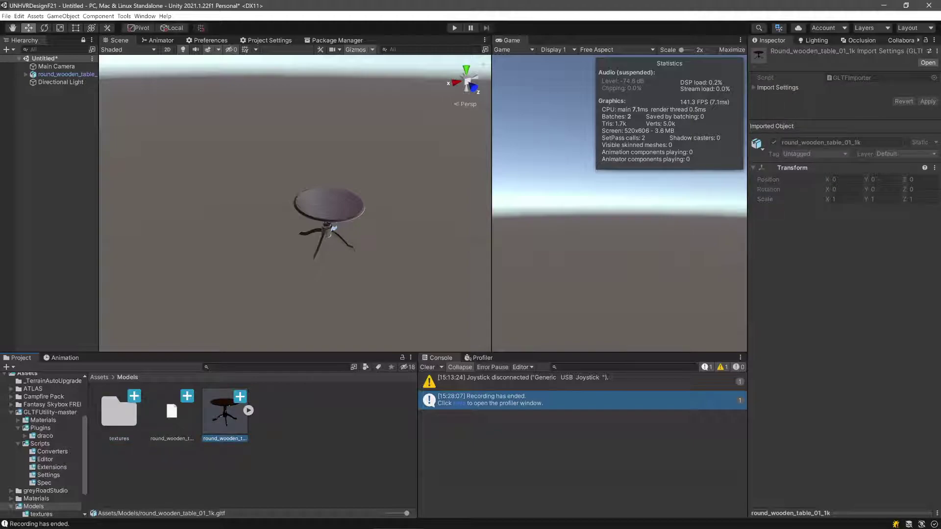
{"action": "left_click", "coordinate": [249, 410]}
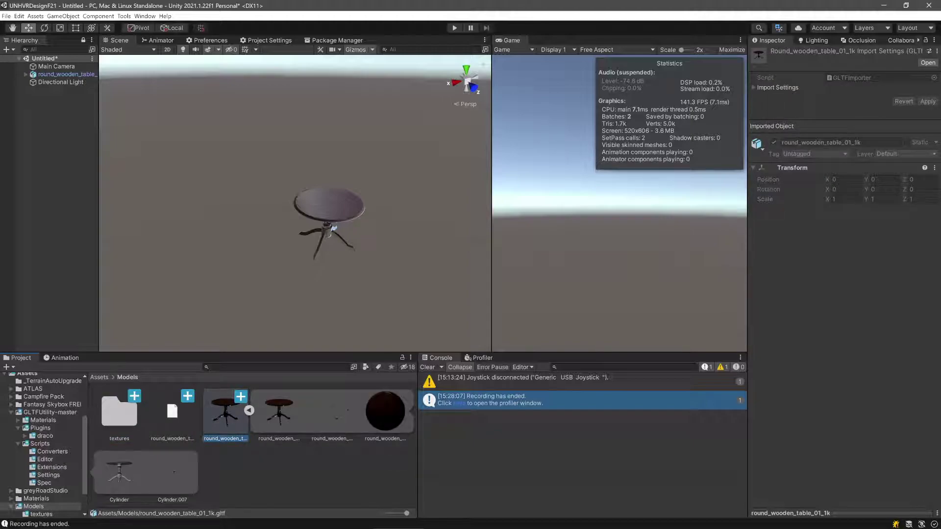
{"action": "left_click", "coordinate": [385, 411]}
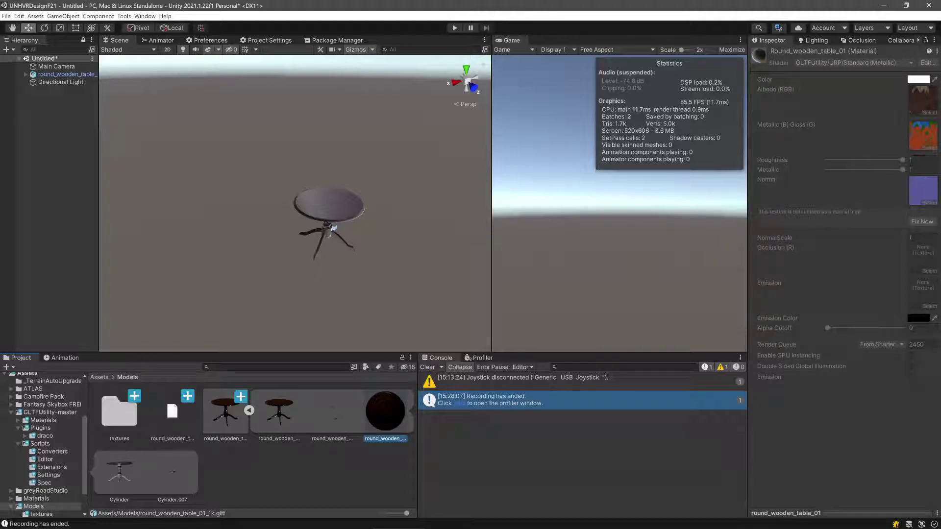
{"action": "middle_click_drag", "start_coordinate": [329, 220], "coordinate": [328, 216]}
{"action": "left_click", "coordinate": [385, 412]}
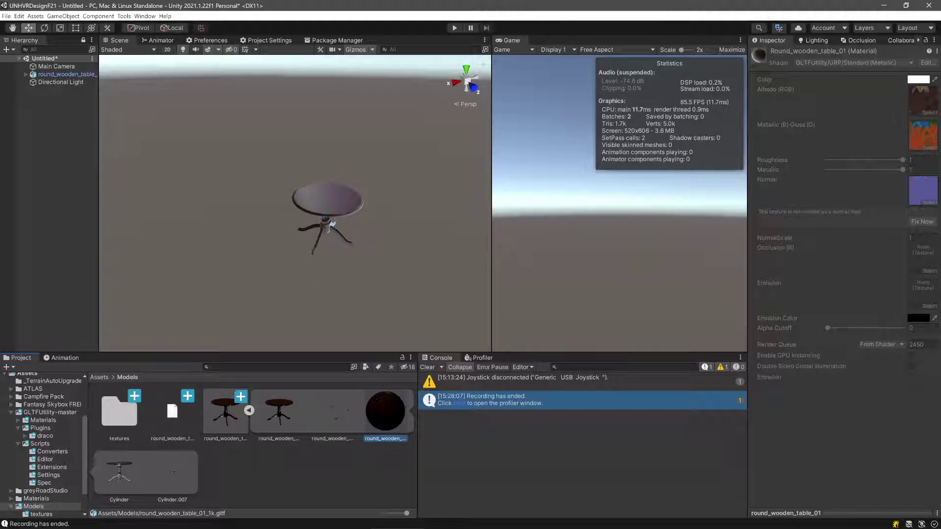
{"action": "key", "text": "Left"}
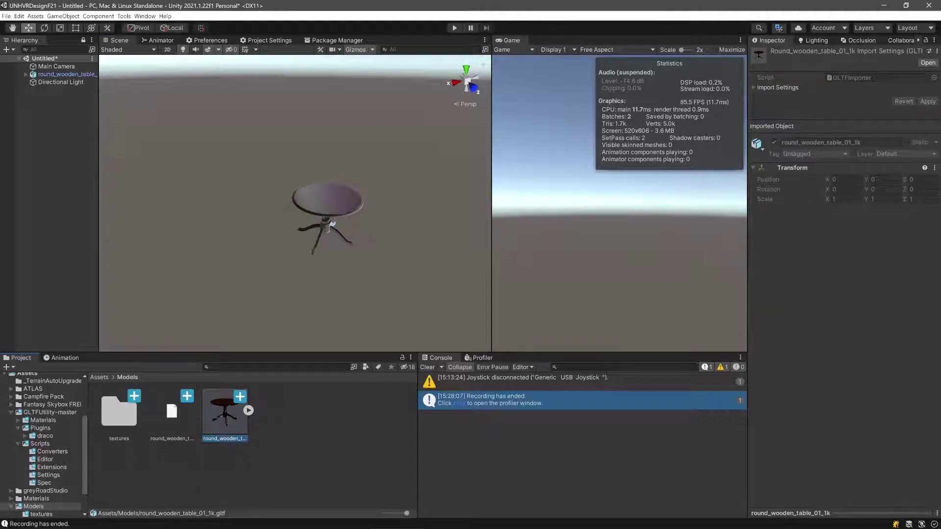
Step: Duplicate the round_wooden_table_01 material out of the glTF model as a separate asset, and fix its normal map texture's import setting
{"action": "key", "text": "Right"}
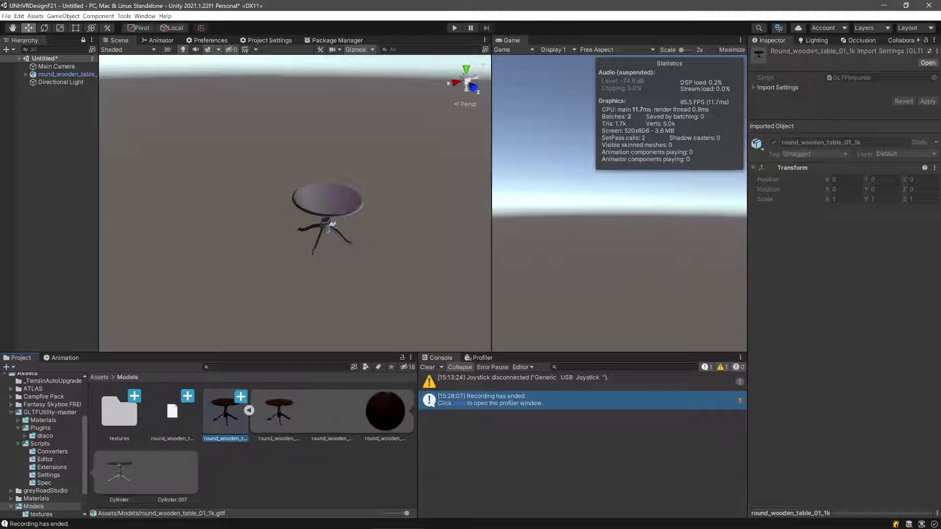
{"action": "key", "text": "Right"}
{"action": "key", "text": "Right"}
{"action": "key", "text": "Right"}
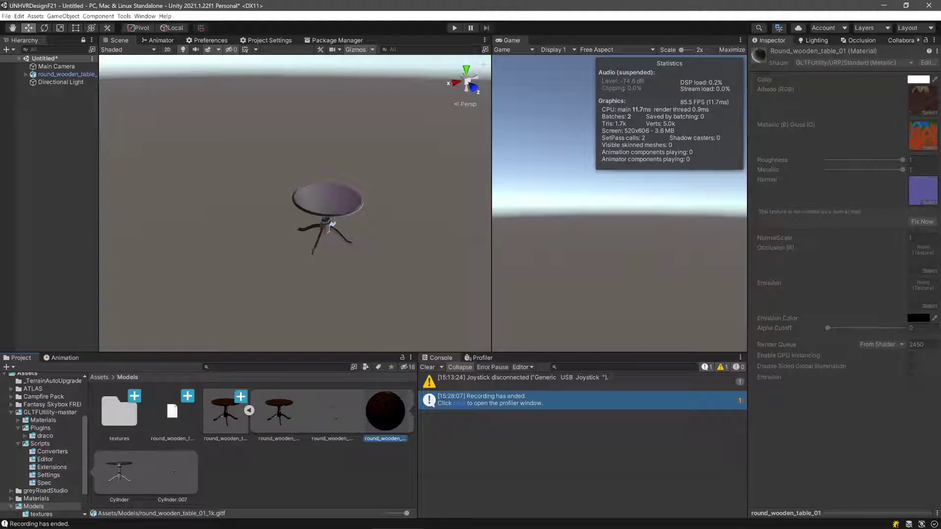
{"action": "key", "text": "ctrl+d"}
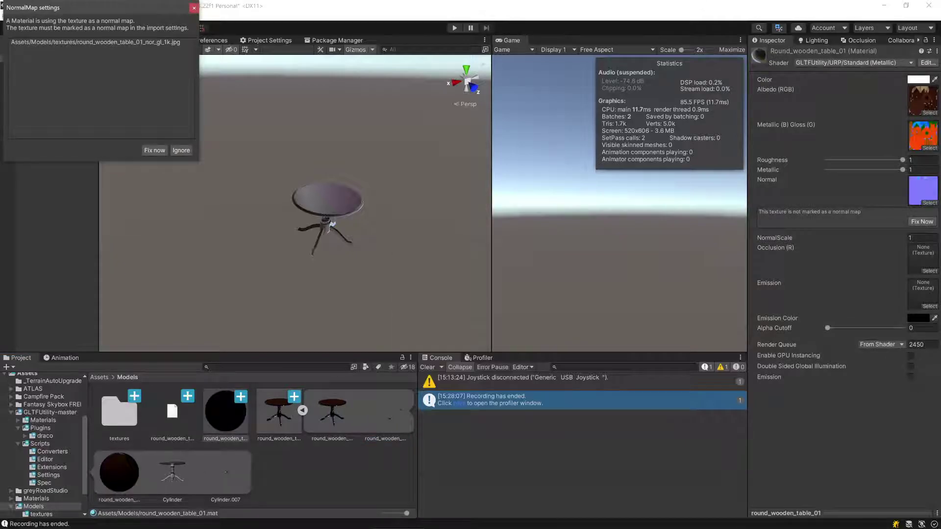
{"action": "left_click", "coordinate": [154, 150]}
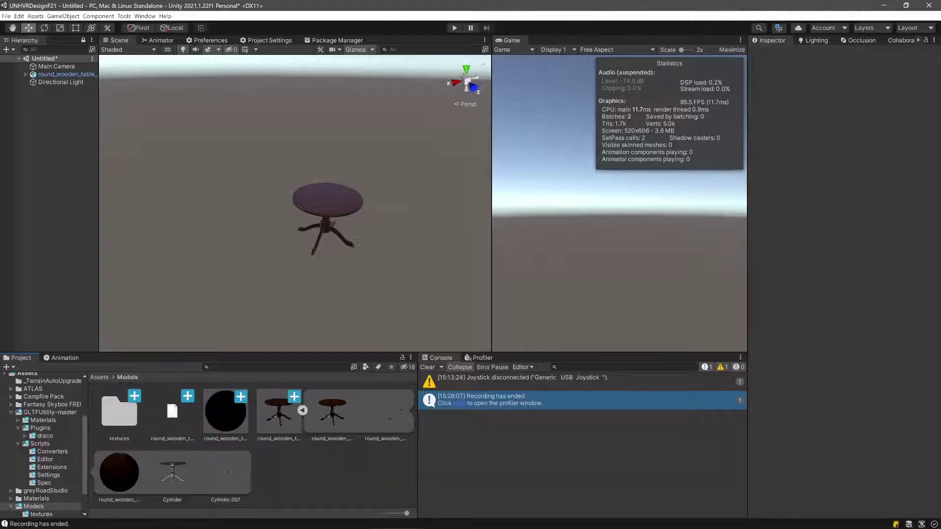
Step: Compare the duplicated round_wooden_table_01 material with the read-only one inside the glTF model, and examine the model's meshes and objects
{"action": "left_click", "coordinate": [225, 411]}
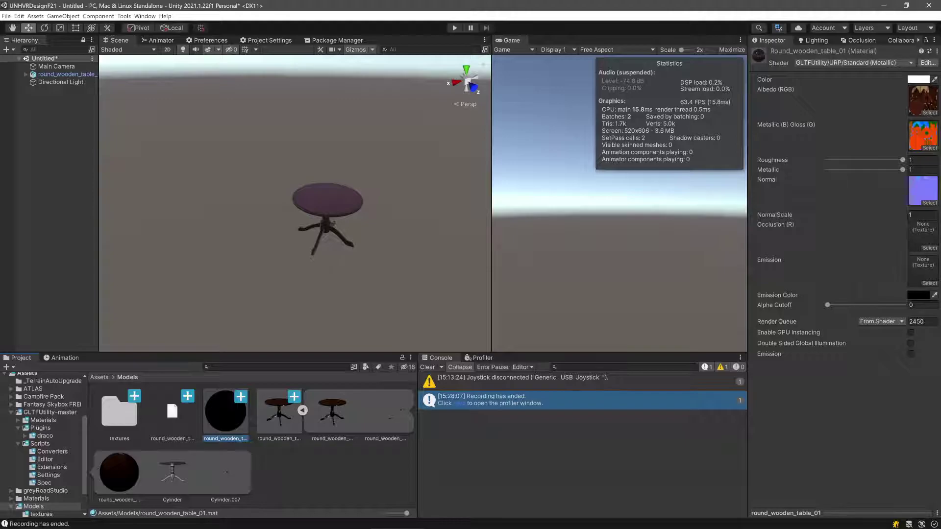
{"action": "left_click", "coordinate": [119, 472]}
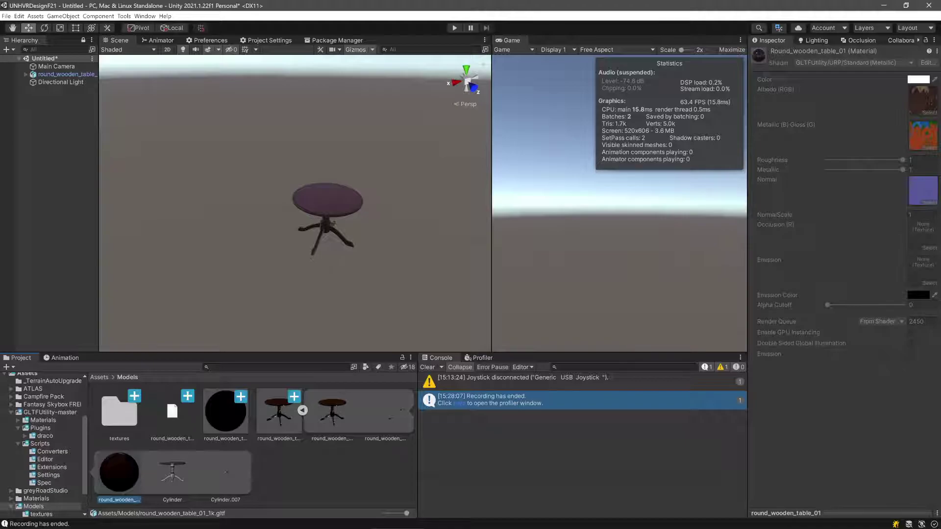
{"action": "left_click", "coordinate": [172, 472]}
{"action": "left_click", "coordinate": [225, 472]}
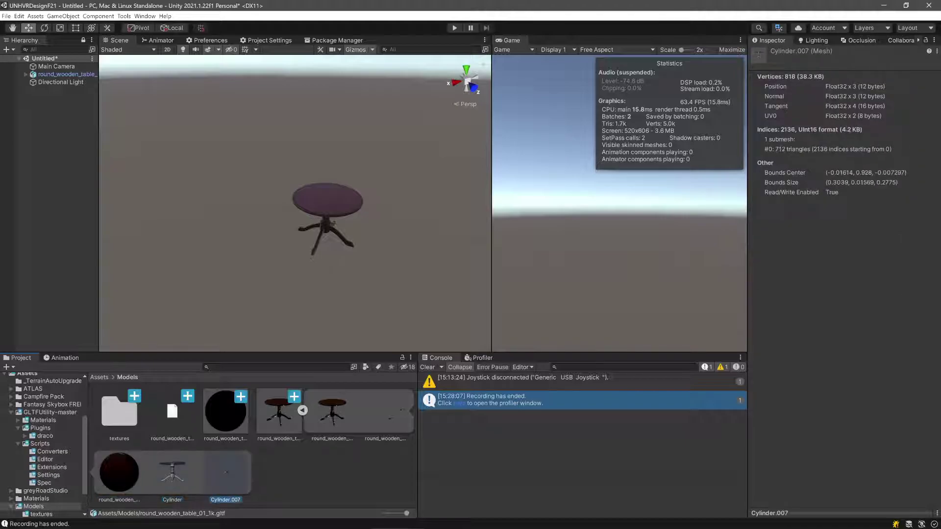
{"action": "left_click", "coordinate": [385, 411]}
{"action": "left_click", "coordinate": [333, 411]}
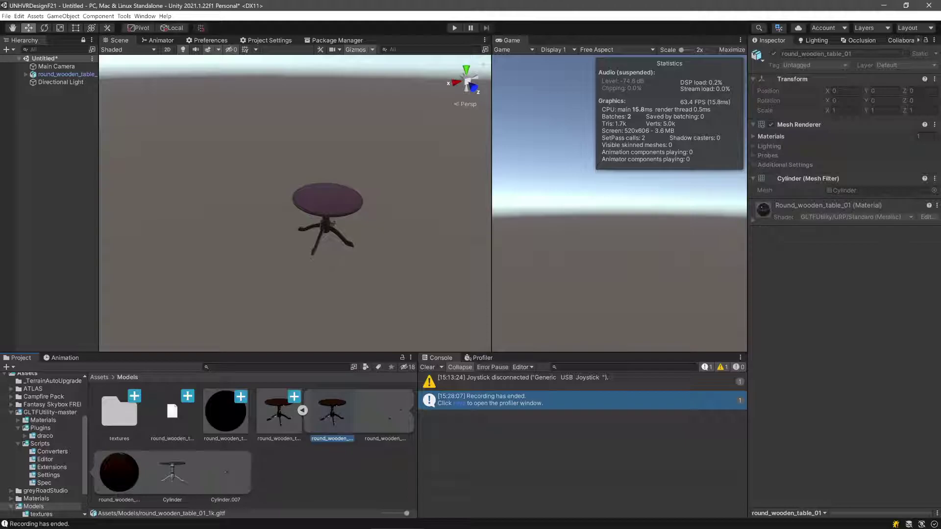
{"action": "left_click", "coordinate": [119, 473]}
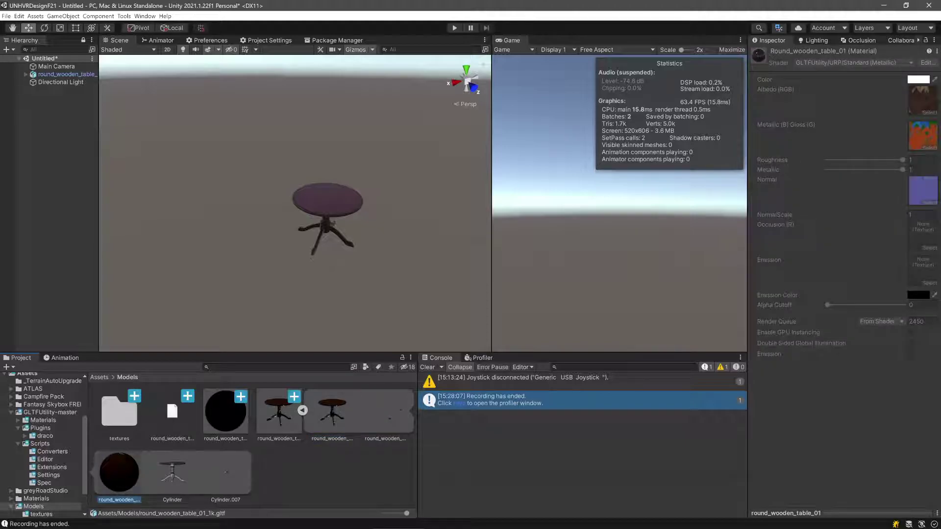
{"action": "left_click", "coordinate": [226, 411]}
Step: Try adjusting the duplicated round_wooden_table_01 material's base color, leaving it at white (FFFFFF), while viewing the tabletop up close
{"action": "left_click", "coordinate": [236, 293]}
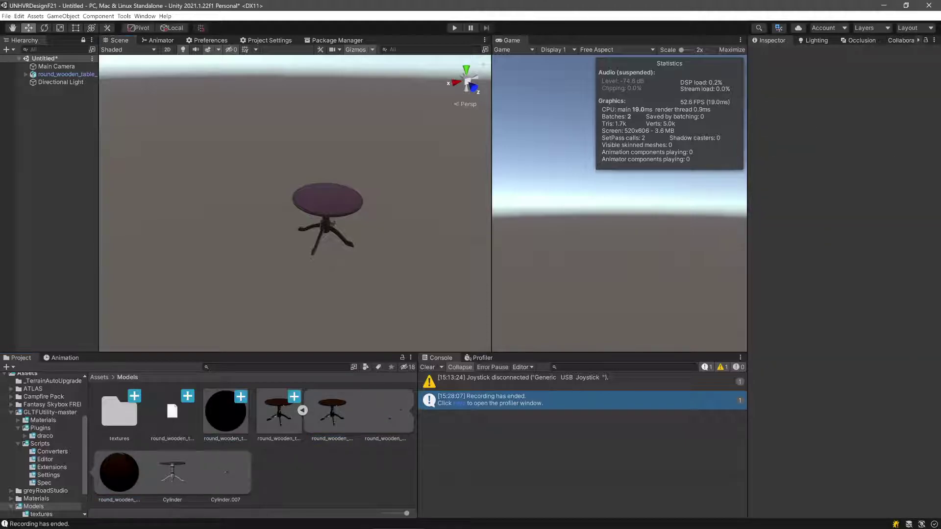
{"action": "scroll", "coordinate": [343, 206], "scroll_direction": "up", "scroll_amount": 5}
{"action": "left_click", "coordinate": [343, 206]}
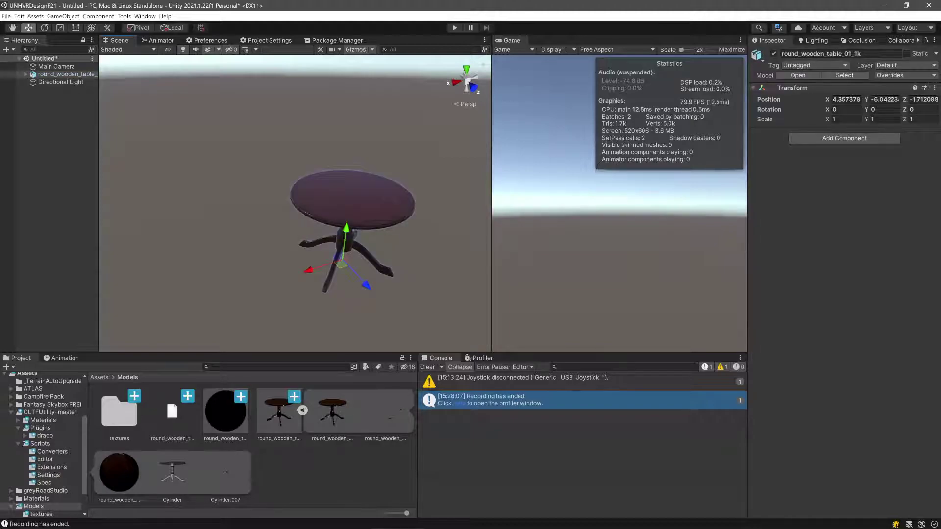
{"action": "left_click", "coordinate": [226, 411]}
{"action": "left_click", "coordinate": [225, 411]}
{"action": "left_click", "coordinate": [918, 80]}
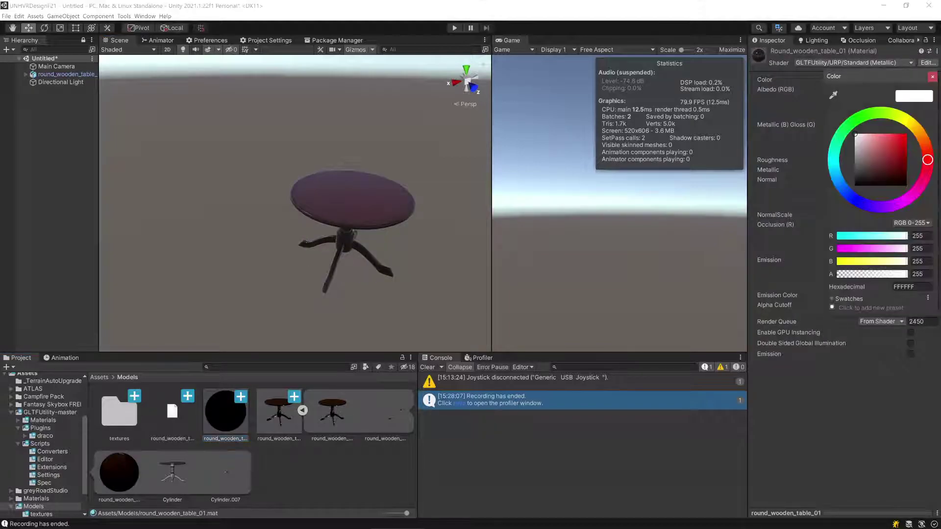
{"action": "mouse_move", "coordinate": [878, 157]}
{"action": "left_mouse_down"}
{"action": "mouse_move", "coordinate": [906, 135]}
{"action": "mouse_move", "coordinate": [854, 134]}
{"action": "mouse_move", "coordinate": [906, 185]}
{"action": "mouse_move", "coordinate": [854, 185]}
{"action": "mouse_move", "coordinate": [854, 134]}
{"action": "left_mouse_up"}
{"action": "scroll", "coordinate": [343, 206], "scroll_direction": "up", "scroll_amount": 4}
{"action": "scroll", "coordinate": [372, 245], "scroll_direction": "up", "scroll_amount": 5}
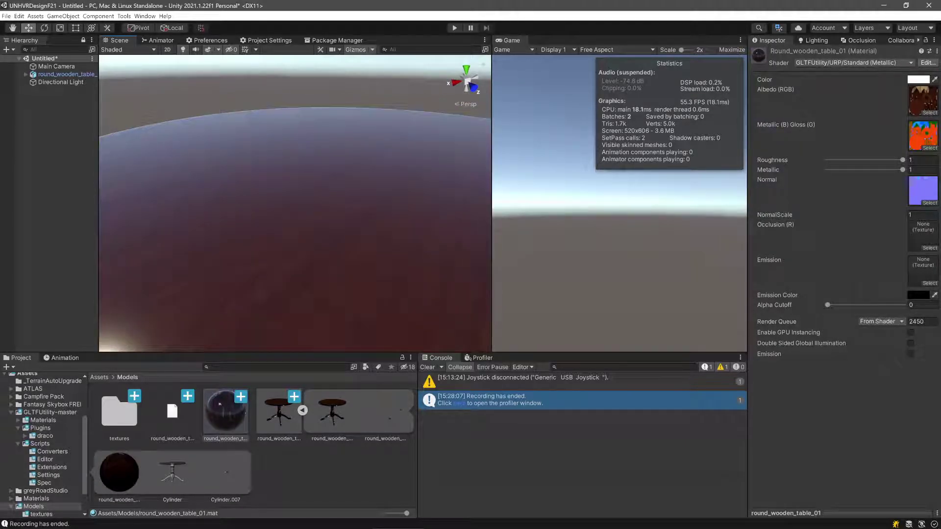
{"action": "left_click", "coordinate": [918, 79]}
{"action": "mouse_move", "coordinate": [882, 152]}
{"action": "left_mouse_down"}
{"action": "mouse_move", "coordinate": [888, 132]}
{"action": "mouse_move", "coordinate": [854, 183]}
{"action": "mouse_move", "coordinate": [891, 132]}
{"action": "mouse_move", "coordinate": [906, 160]}
{"action": "mouse_move", "coordinate": [855, 183]}
{"action": "mouse_move", "coordinate": [855, 131]}
{"action": "left_mouse_up"}
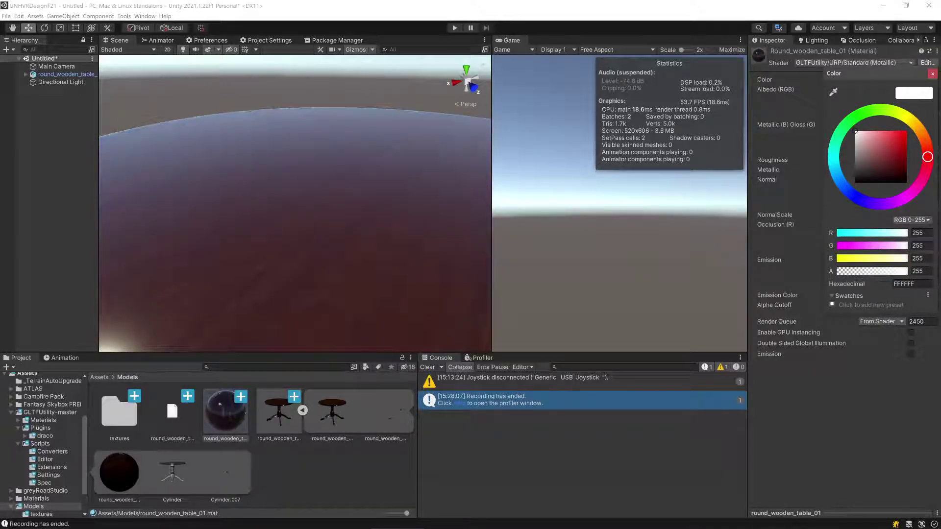
{"action": "left_click", "coordinate": [932, 74]}
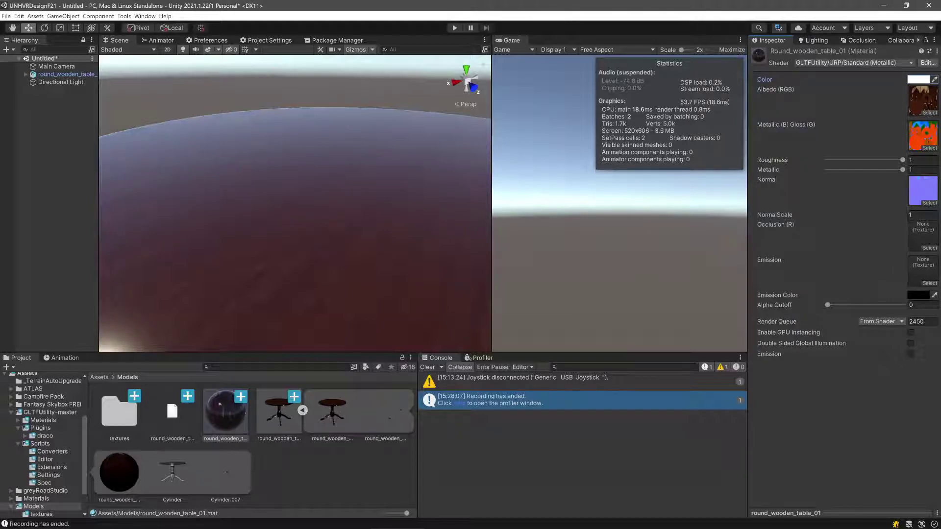
Step: Collapse the table model's sub-assets, and review the Table with chairs x3 Free package on the Asset Store and in Unity's Package Manager
{"action": "left_click", "coordinate": [302, 410]}
{"action": "mouse_move", "coordinate": [499, 526]}
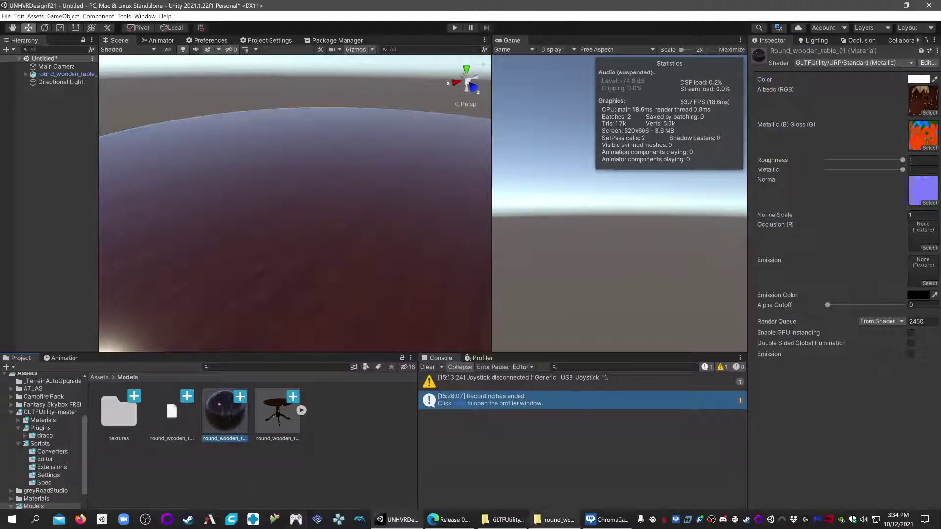
{"action": "left_click", "coordinate": [450, 520]}
{"action": "left_click", "coordinate": [78, 8]}
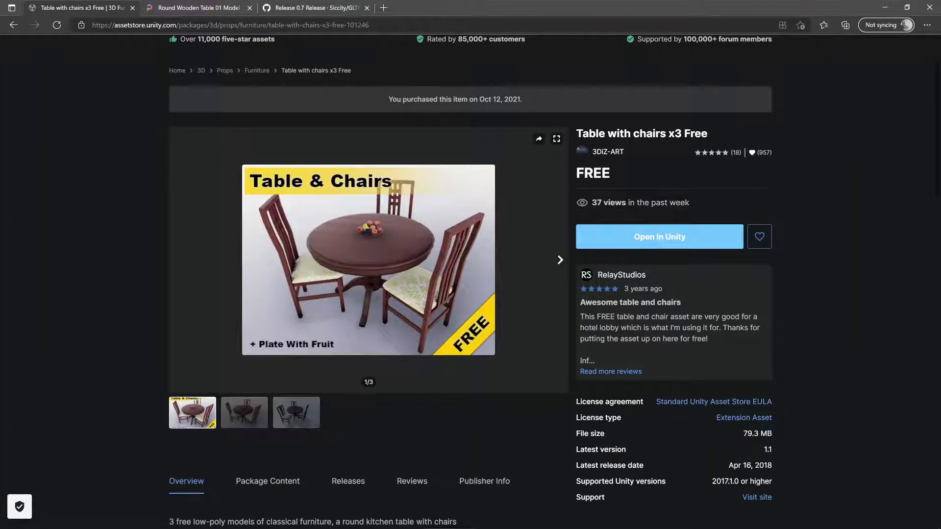
{"action": "mouse_move", "coordinate": [534, 527]}
{"action": "left_click", "coordinate": [398, 519]}
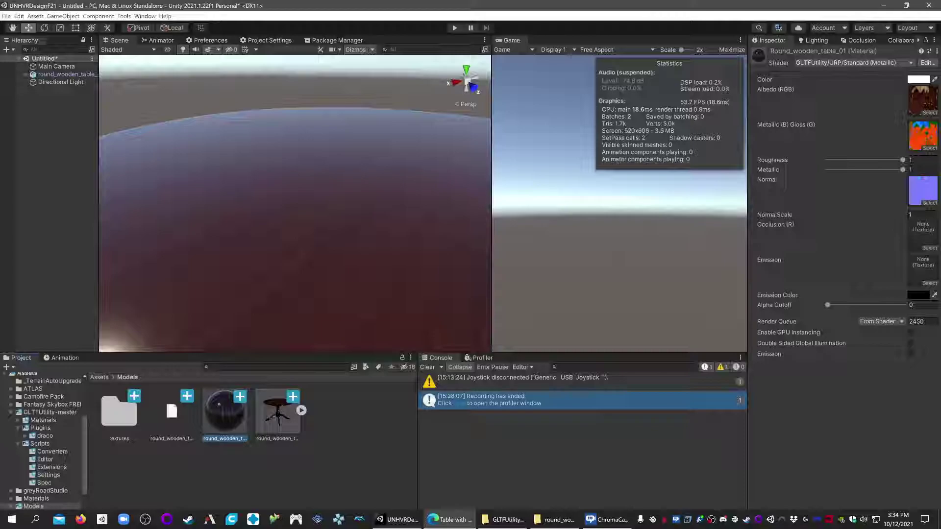
{"action": "left_click", "coordinate": [337, 40]}
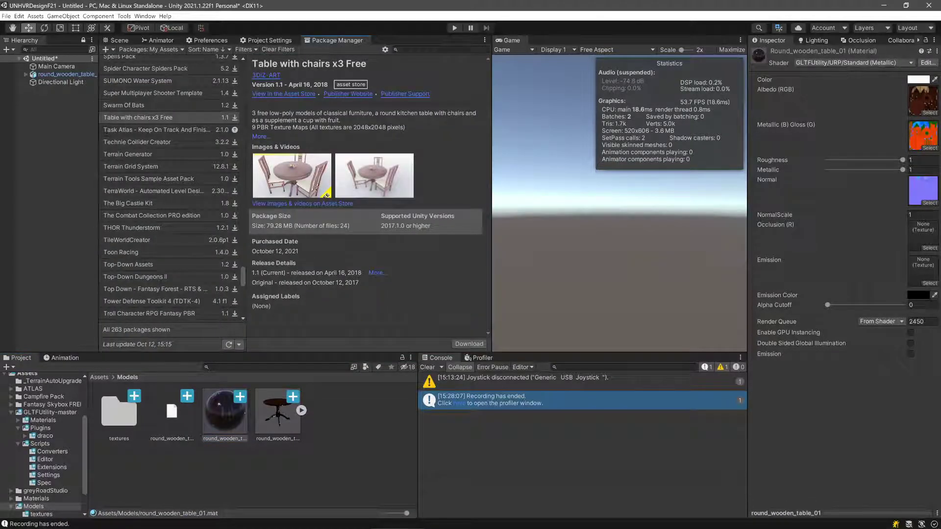
Step: Switch to the browser and review Poly Haven's Round Wooden Table 01 page and the README of the GLTFUtility GitHub repository
{"action": "mouse_move", "coordinate": [503, 526]}
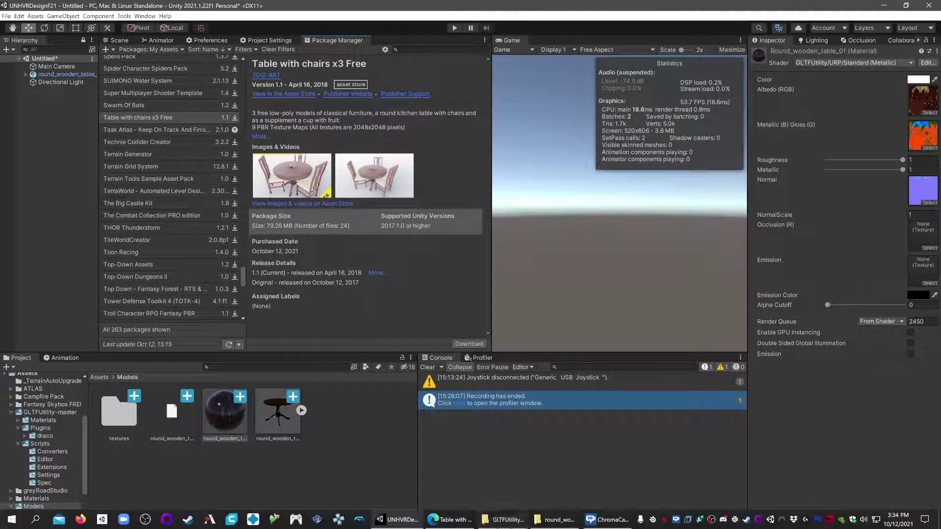
{"action": "left_click", "coordinate": [450, 520]}
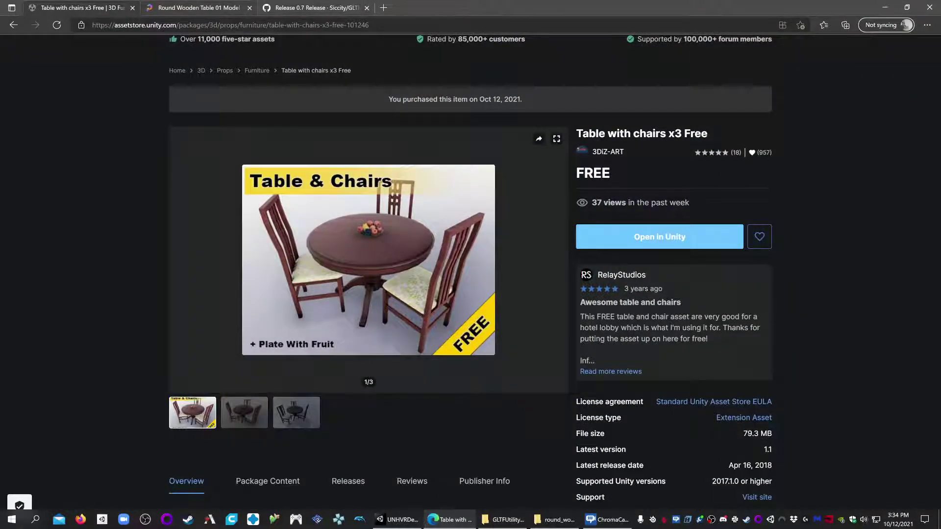
{"action": "left_click", "coordinate": [199, 8]}
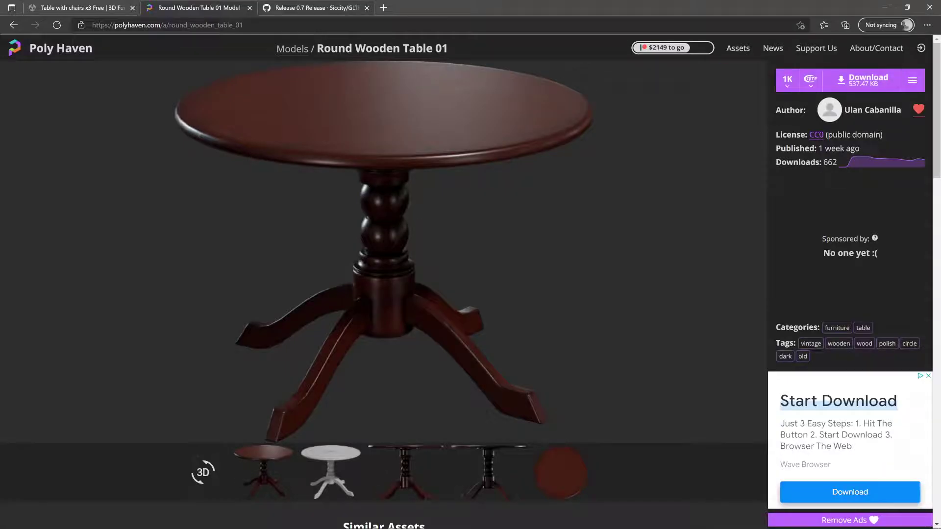
{"action": "key", "text": "ctrl+Tab"}
{"action": "left_click", "coordinate": [14, 25]}
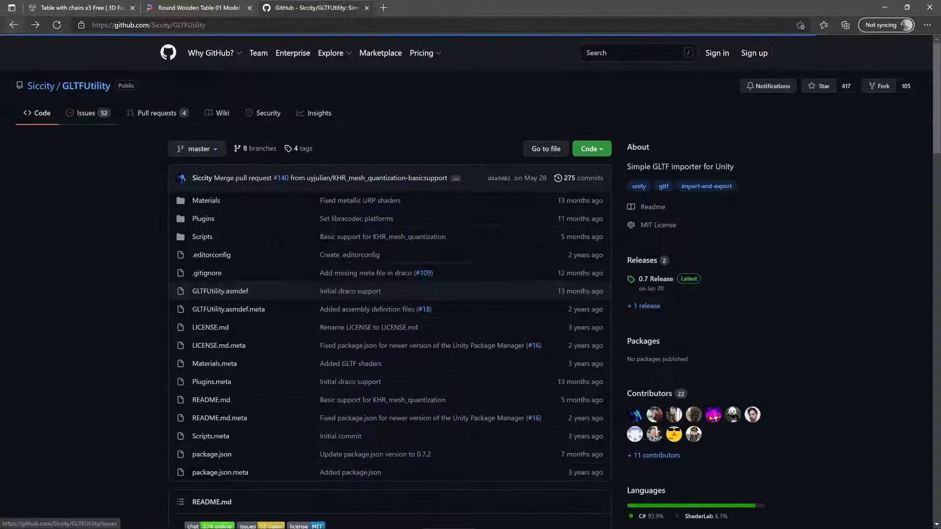
{"action": "scroll", "coordinate": [389, 294], "scroll_direction": "down", "scroll_amount": 8}
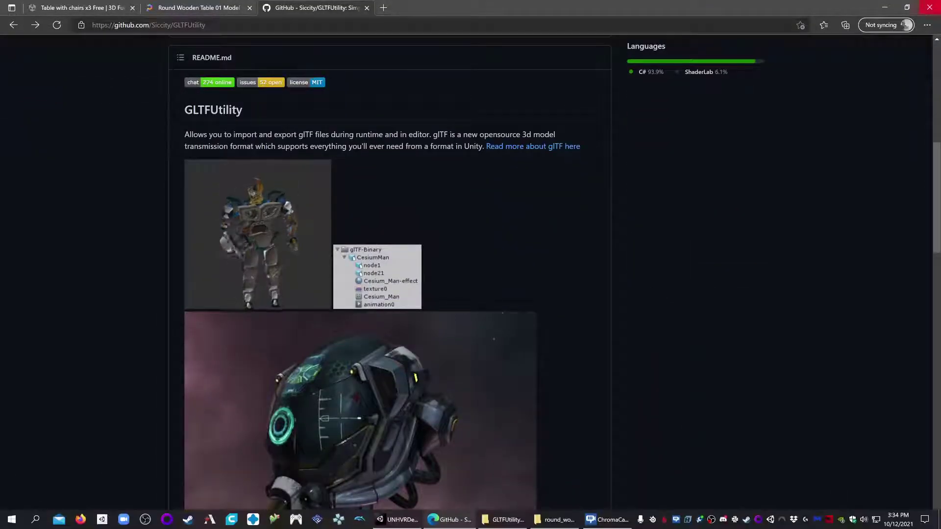
{"action": "key", "text": "ctrl+shift+Tab"}
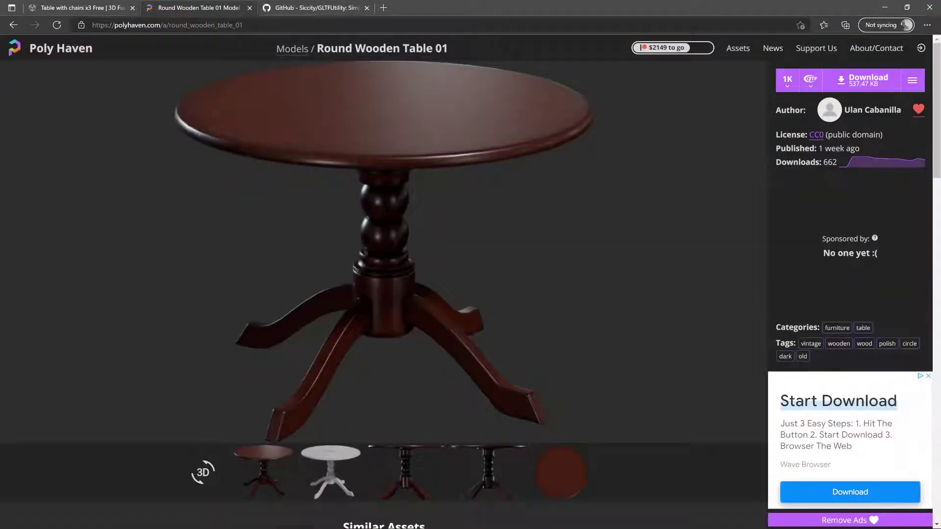
Step: Switch to File Explorer and select everything in the extracted round_wooden_table_01_1k.gltf folder
{"action": "left_click", "coordinate": [885, 7]}
{"action": "left_click", "coordinate": [554, 520]}
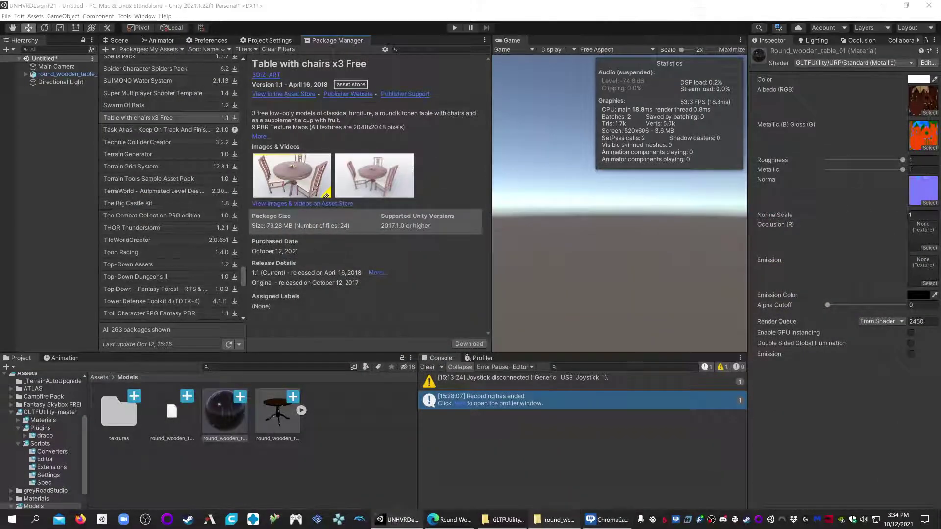
{"action": "key", "text": "ctrl+a"}
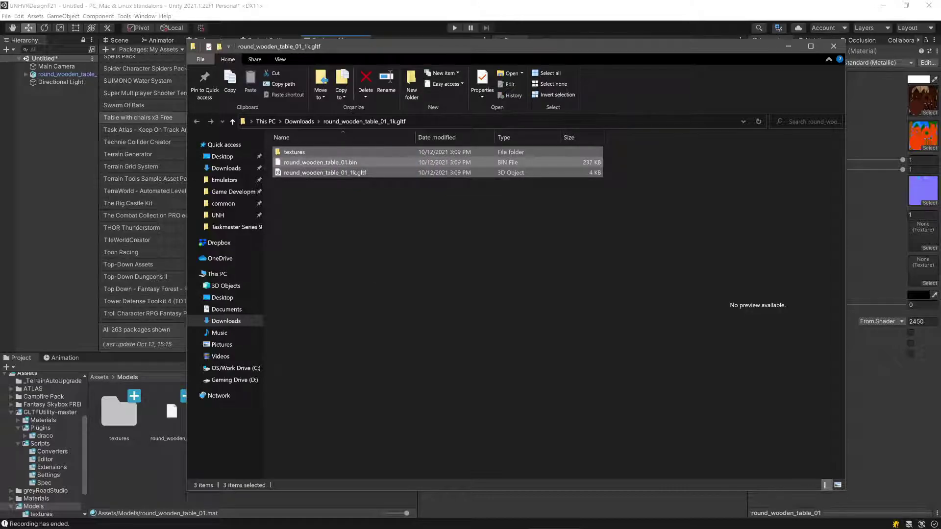
Step: Look over the GLTFUtility repository's file list in the browser, and return to the extracted table folder
{"action": "left_click", "coordinate": [450, 519]}
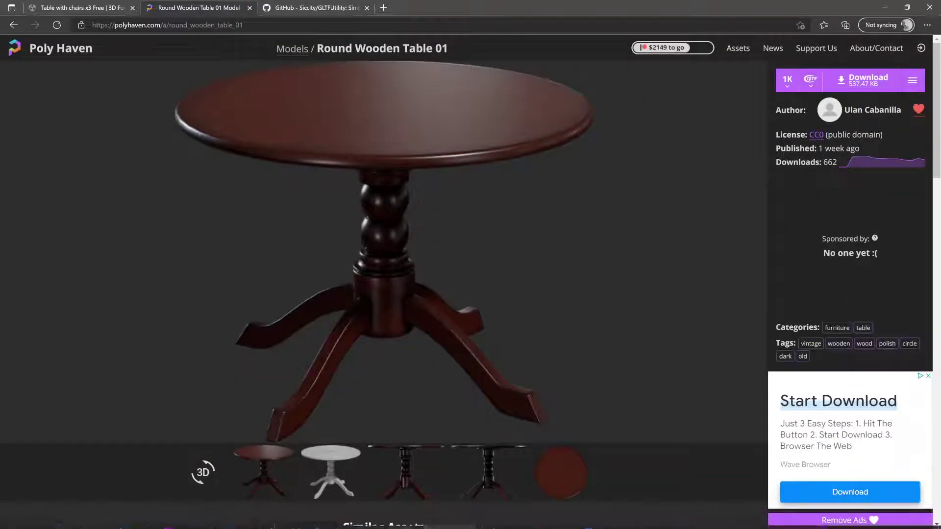
{"action": "left_click", "coordinate": [316, 7]}
{"action": "scroll", "coordinate": [441, 308], "scroll_direction": "up", "scroll_amount": 9}
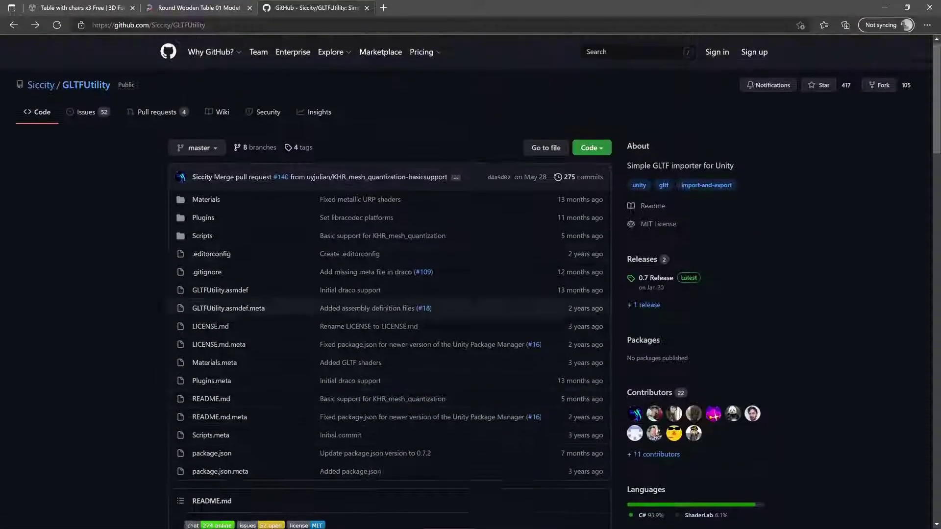
{"action": "scroll", "coordinate": [470, 281], "scroll_direction": "down", "scroll_amount": 6}
{"action": "key", "text": "alt+Tab"}
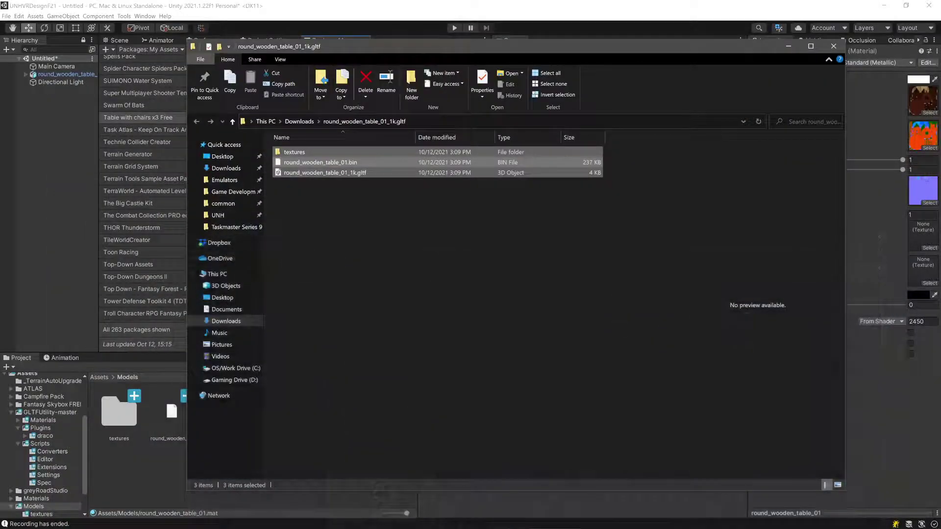
Step: Examine the GLTFUtility-master and Models folders in the Unity project, and return to the Assets root
{"action": "left_click", "coordinate": [140, 475]}
{"action": "left_click", "coordinate": [98, 378]}
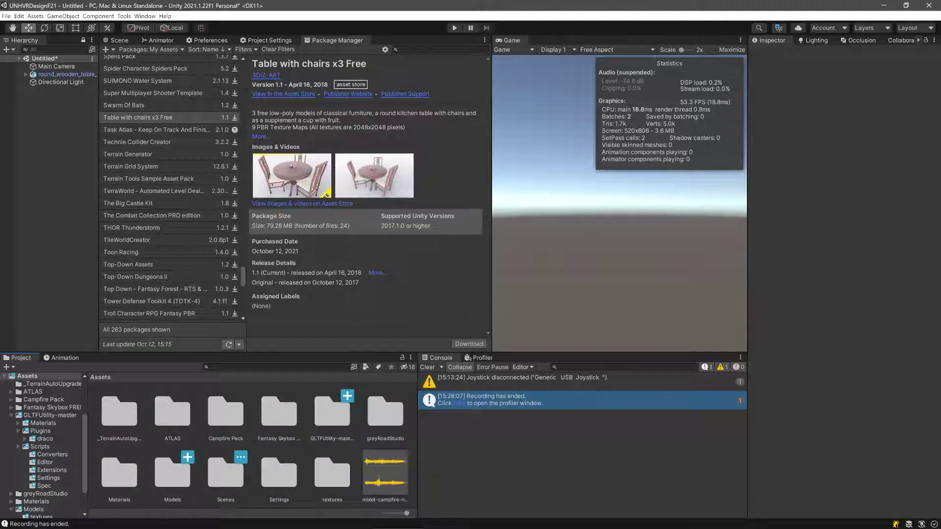
{"action": "left_click", "coordinate": [332, 412]}
{"action": "double_click", "coordinate": [332, 412]}
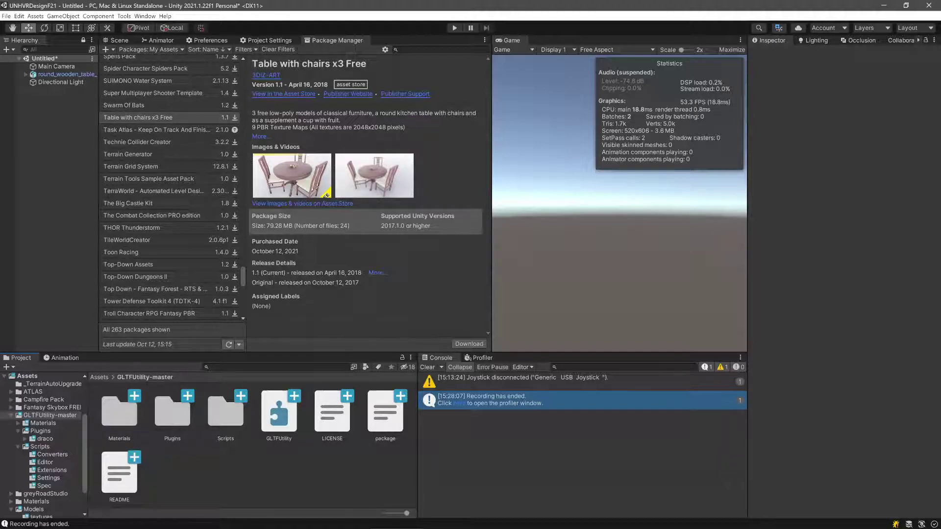
{"action": "left_click", "coordinate": [99, 377]}
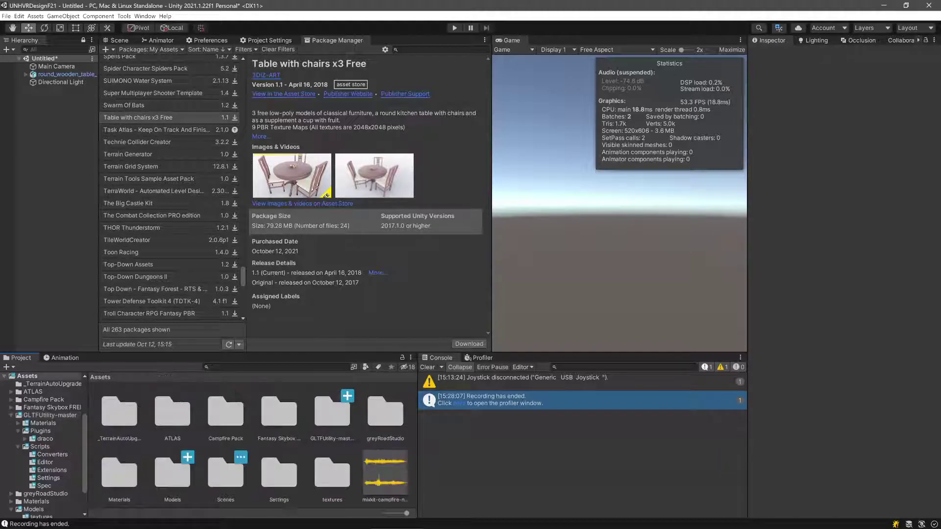
{"action": "double_click", "coordinate": [172, 473]}
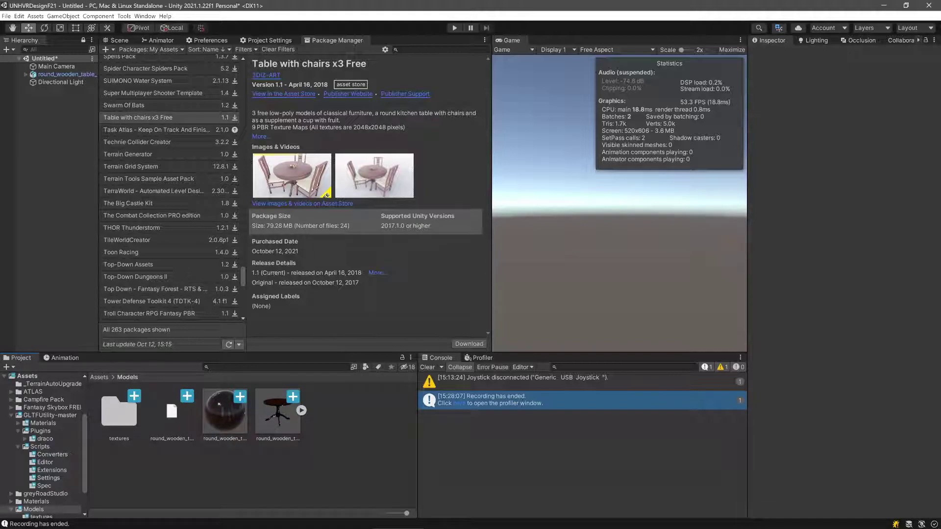
{"action": "mouse_move", "coordinate": [590, 526]}
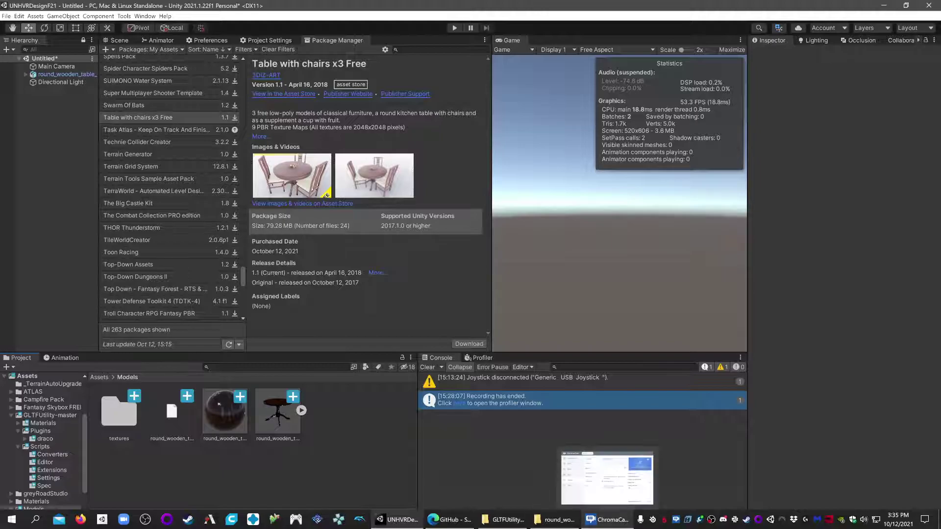
{"action": "mouse_move", "coordinate": [449, 520]}
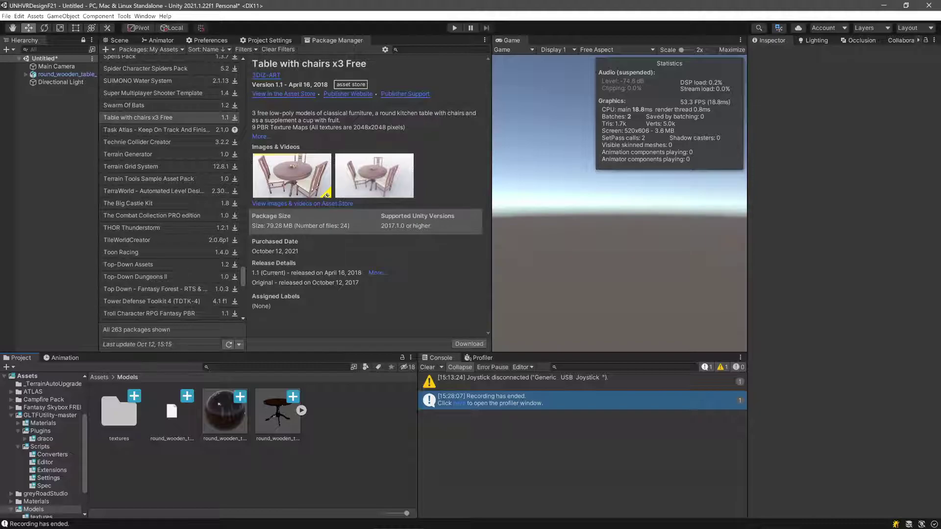
{"action": "left_click", "coordinate": [99, 377]}
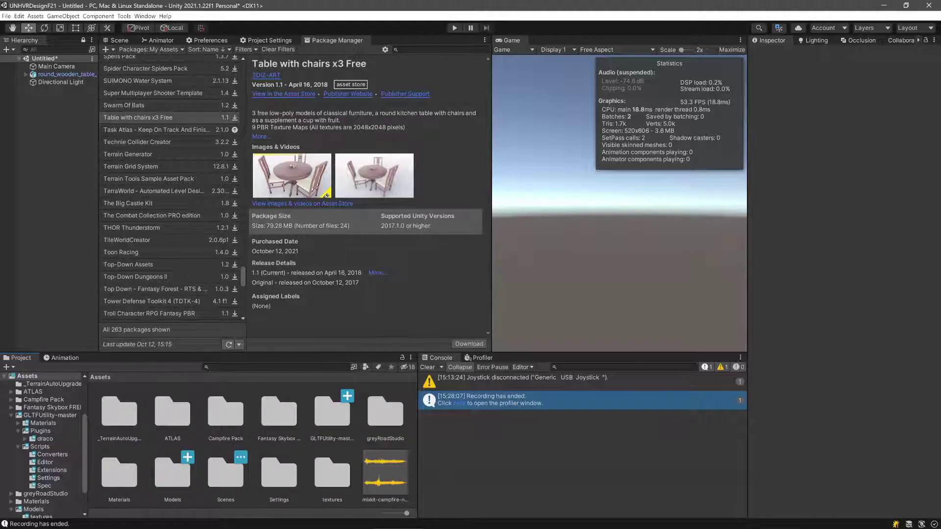